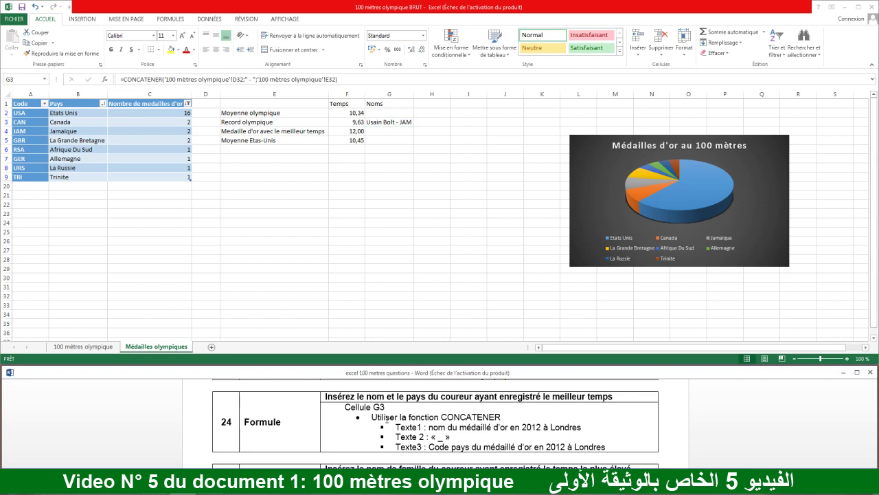
Step: Scroll the Word instructions down to question 25 below the Médailles olympiques sheet
{"action": "scroll", "coordinate": [386, 418], "scroll_direction": "down", "scroll_amount": 2}
{"action": "scroll", "coordinate": [386, 418], "scroll_direction": "down", "scroll_amount": 1}
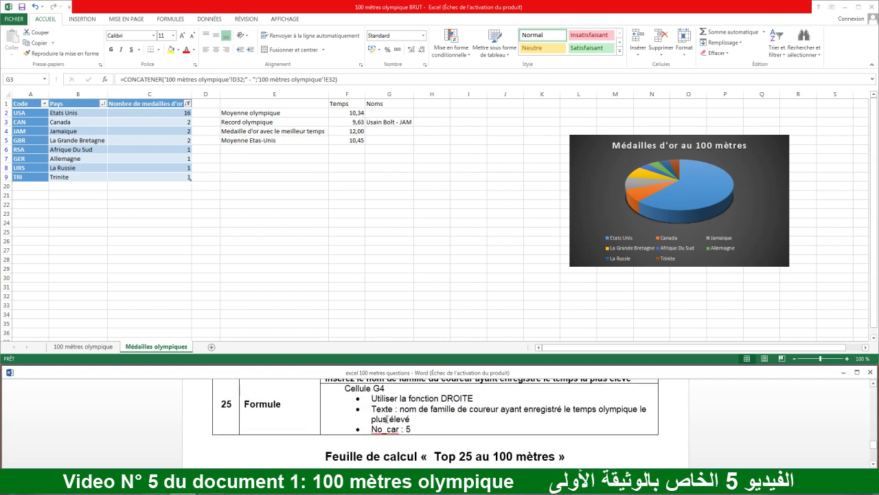
{"action": "scroll", "coordinate": [388, 418], "scroll_direction": "up", "scroll_amount": 1}
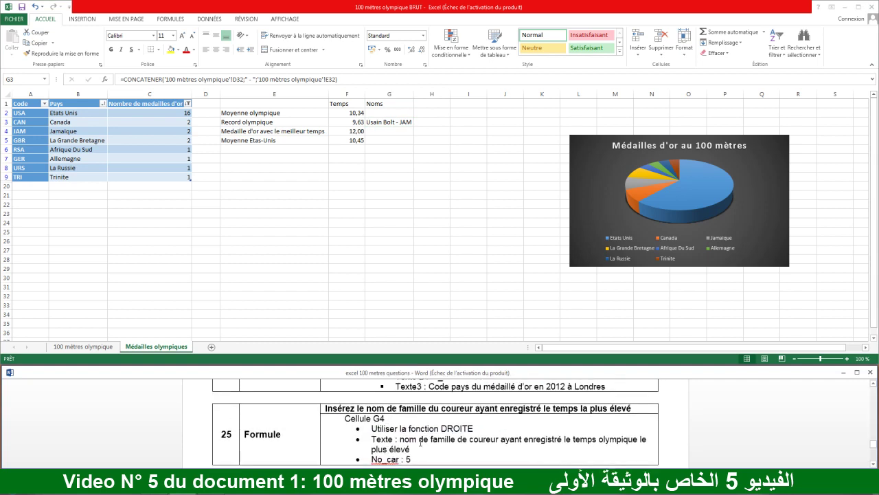
{"action": "left_click_drag", "start_coordinate": [443, 427], "coordinate": [503, 427]}
{"action": "left_click_drag", "start_coordinate": [373, 419], "coordinate": [385, 418]}
{"action": "left_click", "coordinate": [383, 131]}
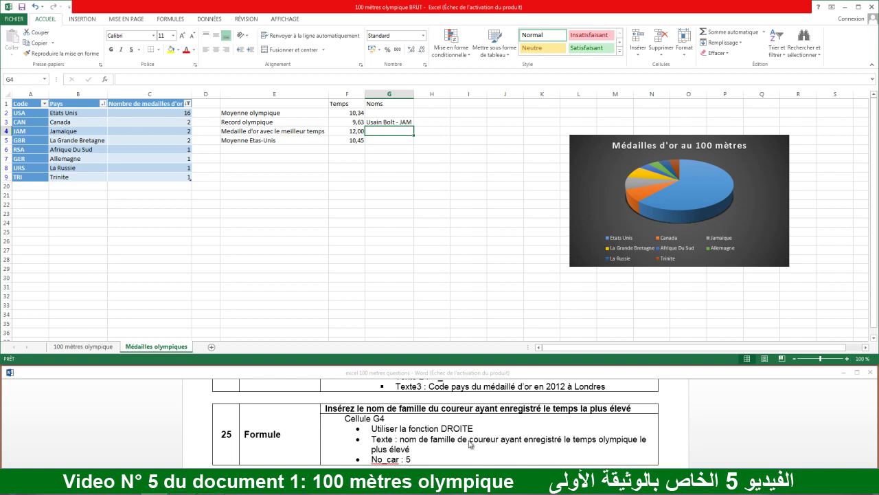
{"action": "left_click", "coordinate": [400, 413]}
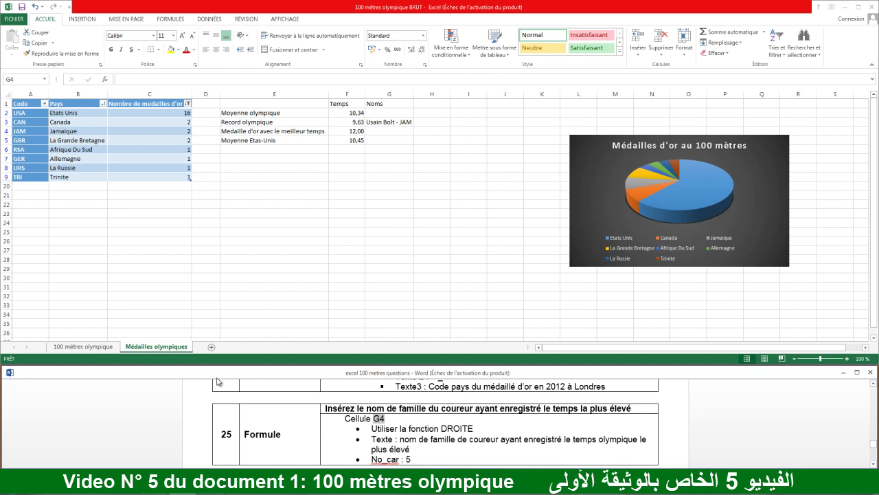
{"action": "left_click", "coordinate": [98, 349]}
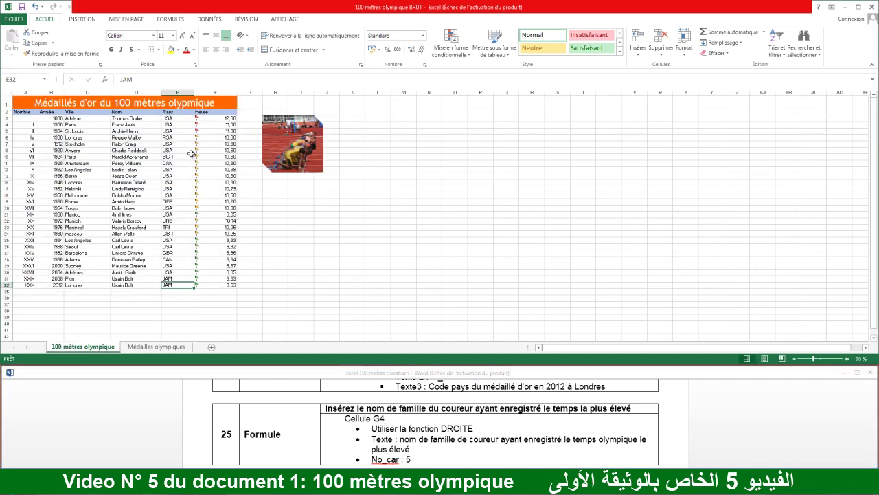
{"action": "left_click", "coordinate": [232, 284]}
{"action": "left_click_drag", "start_coordinate": [229, 273], "coordinate": [231, 120]}
{"action": "left_click", "coordinate": [234, 119]}
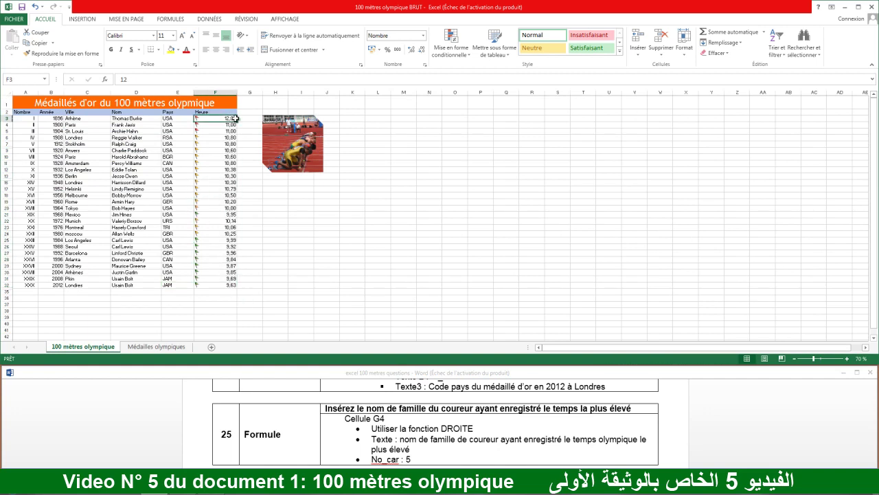
{"action": "left_click", "coordinate": [146, 120]}
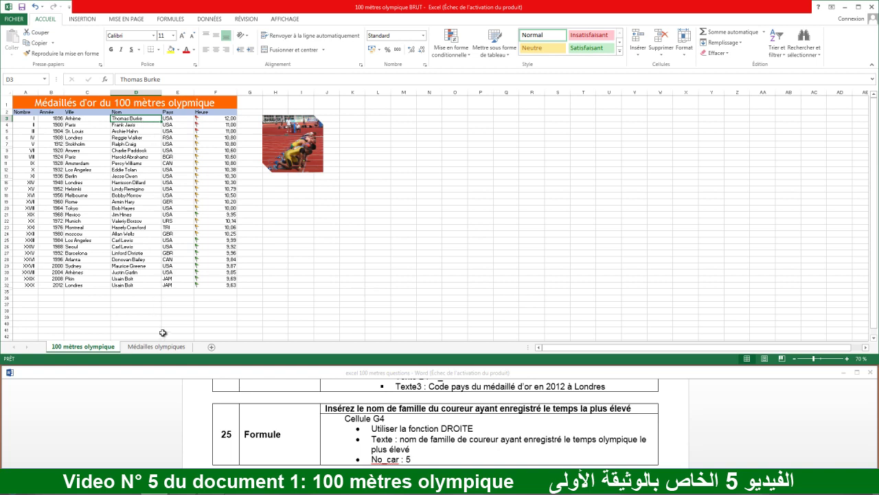
{"action": "left_click", "coordinate": [156, 346]}
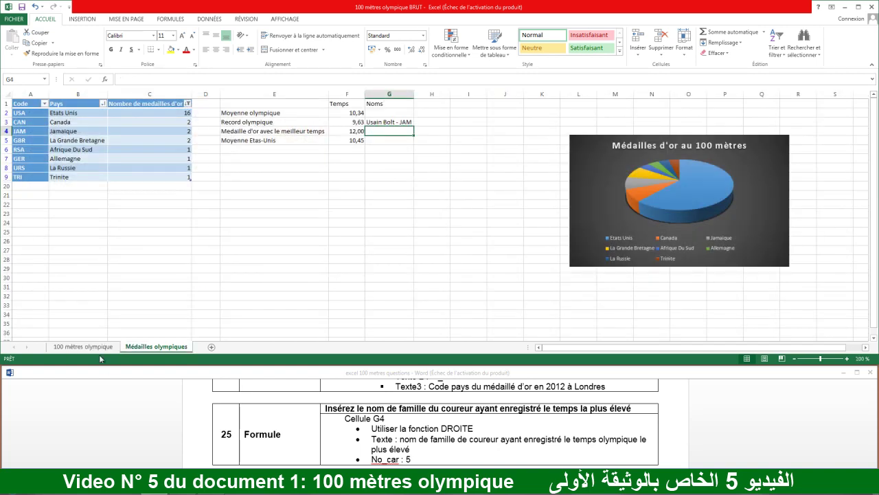
{"action": "left_click", "coordinate": [93, 348]}
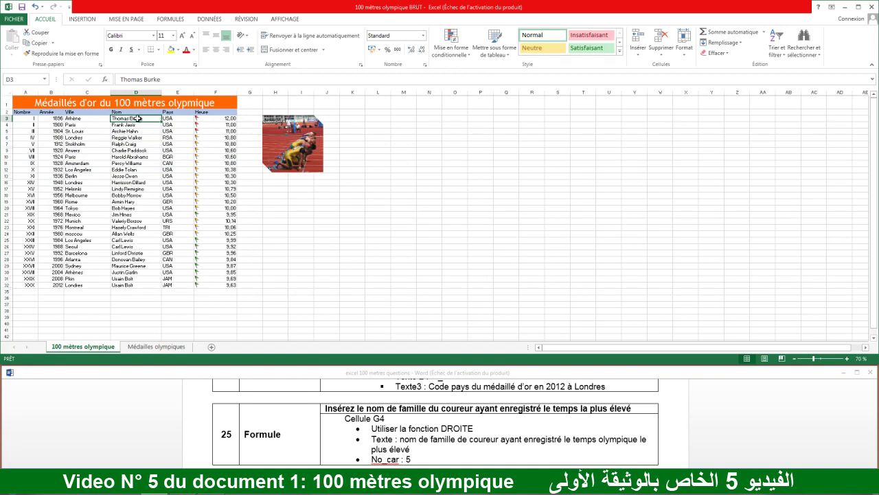
{"action": "left_click", "coordinate": [157, 346]}
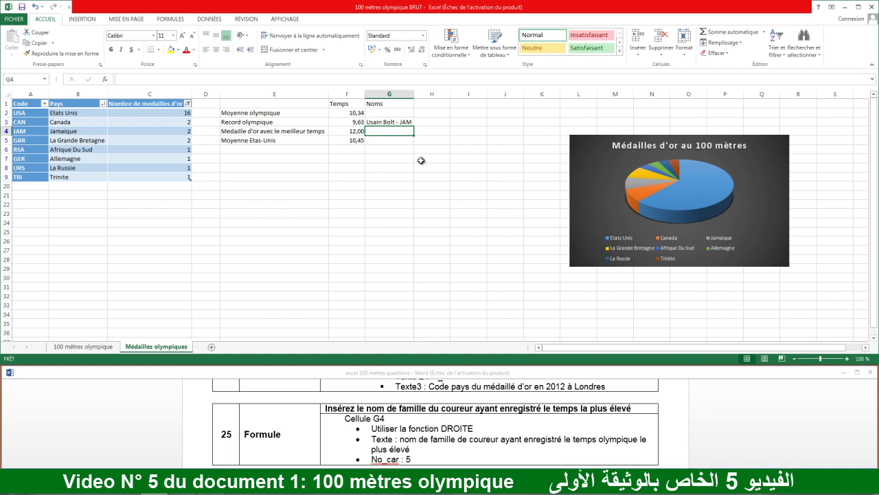
Step: Enter =DROITE('100 mètres olympique'!D3;5) in G4 through the function finder so it shows Burke
{"action": "left_click", "coordinate": [107, 80]}
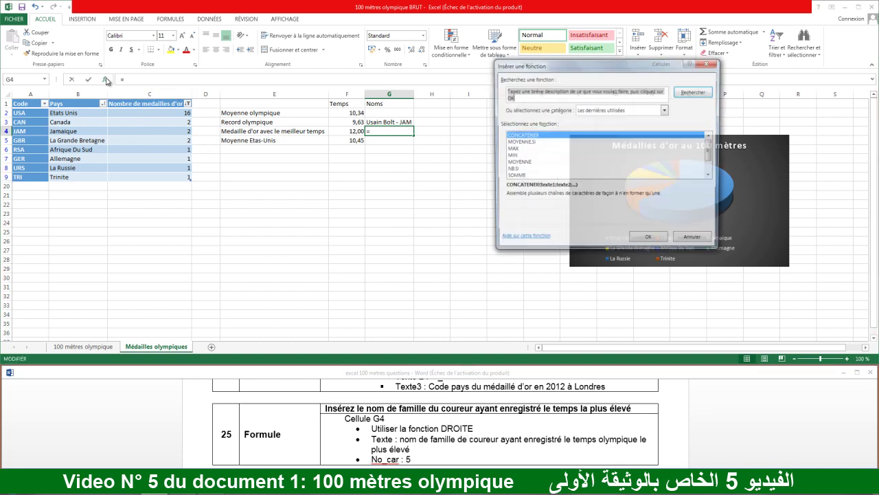
{"action": "left_click", "coordinate": [523, 97]}
{"action": "type", "text": "droite"}
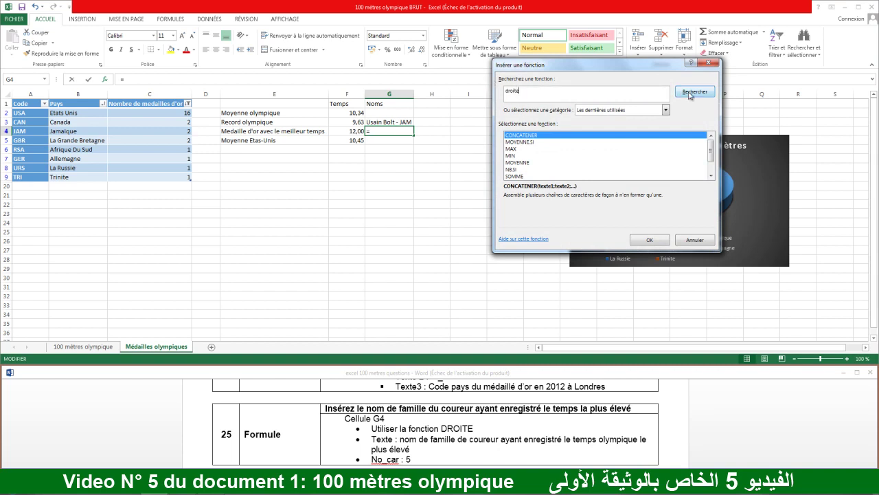
{"action": "left_click", "coordinate": [692, 95]}
{"action": "left_click", "coordinate": [518, 157]}
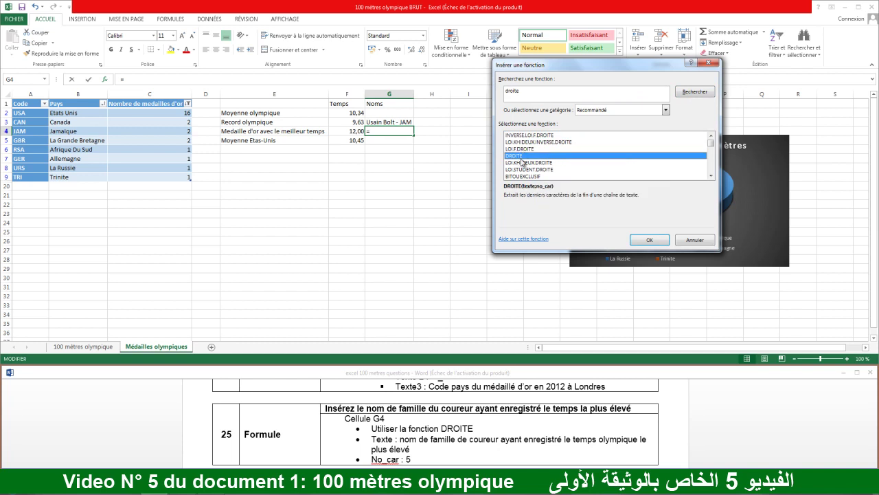
{"action": "left_click", "coordinate": [649, 240]}
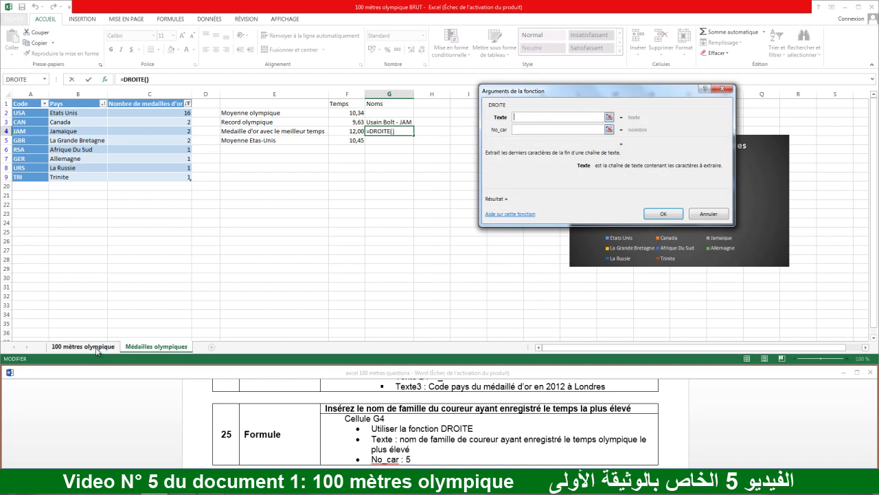
{"action": "left_click", "coordinate": [94, 349]}
{"action": "left_click", "coordinate": [127, 120]}
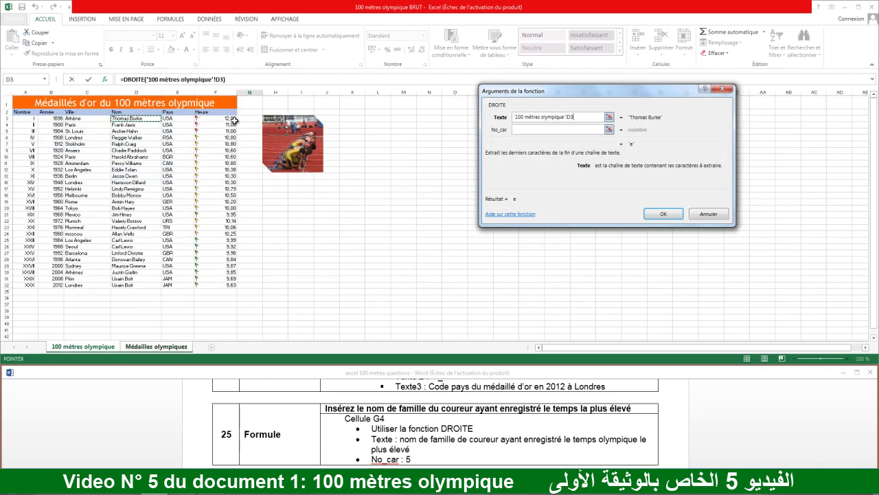
{"action": "key", "text": "Tab"}
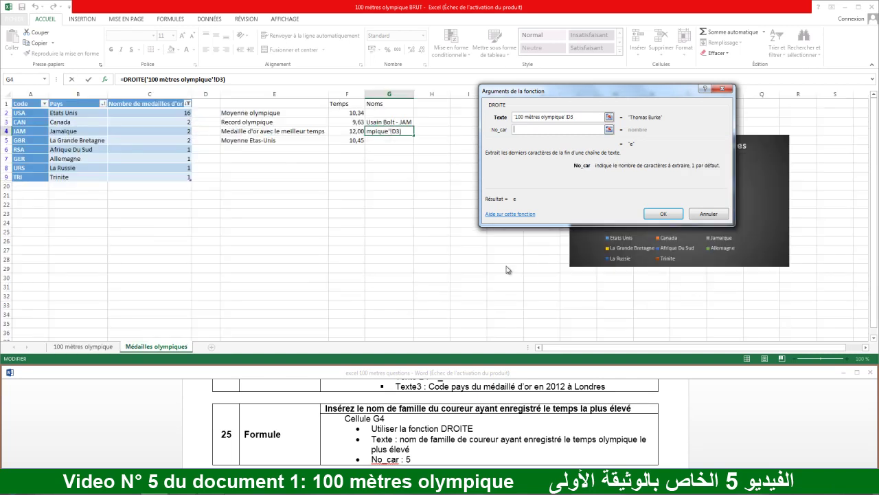
{"action": "type", "text": "5"}
{"action": "left_click", "coordinate": [666, 214]}
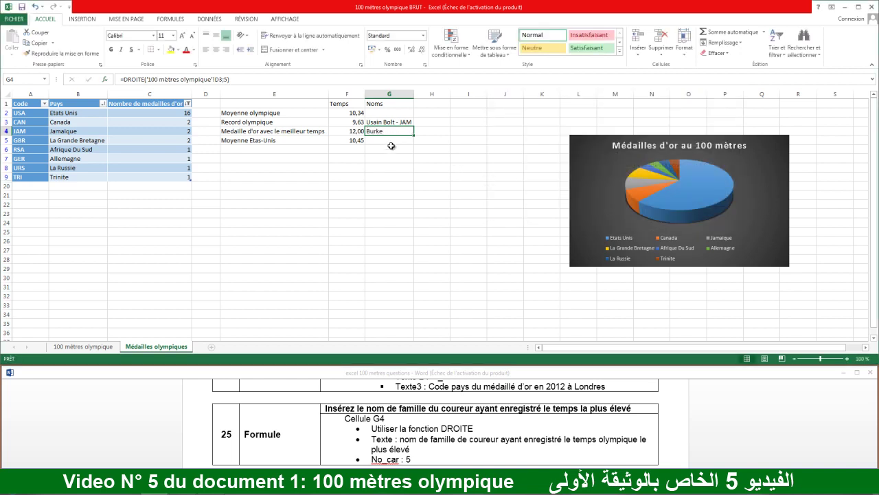
{"action": "left_click", "coordinate": [83, 347]}
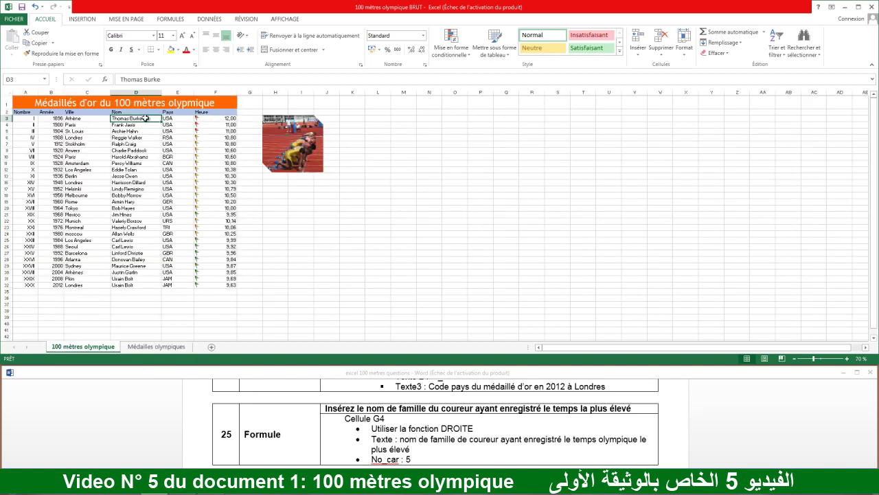
{"action": "double_click", "coordinate": [145, 118]}
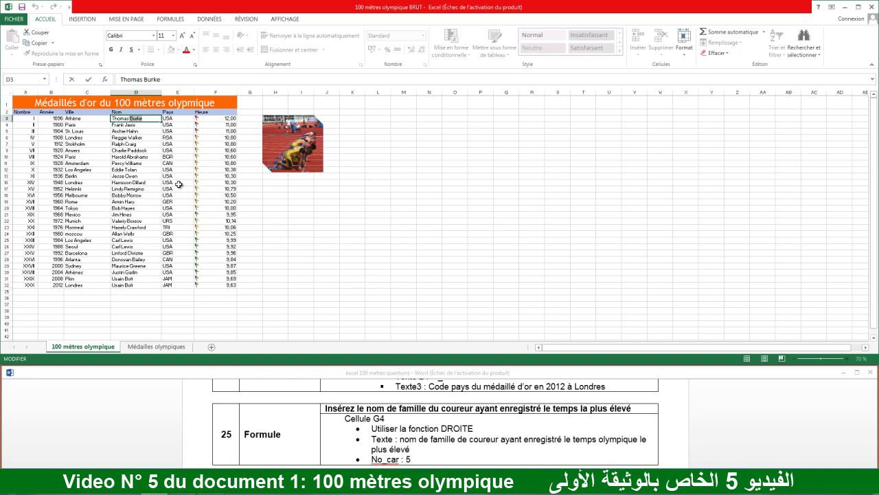
{"action": "key", "text": "Escape"}
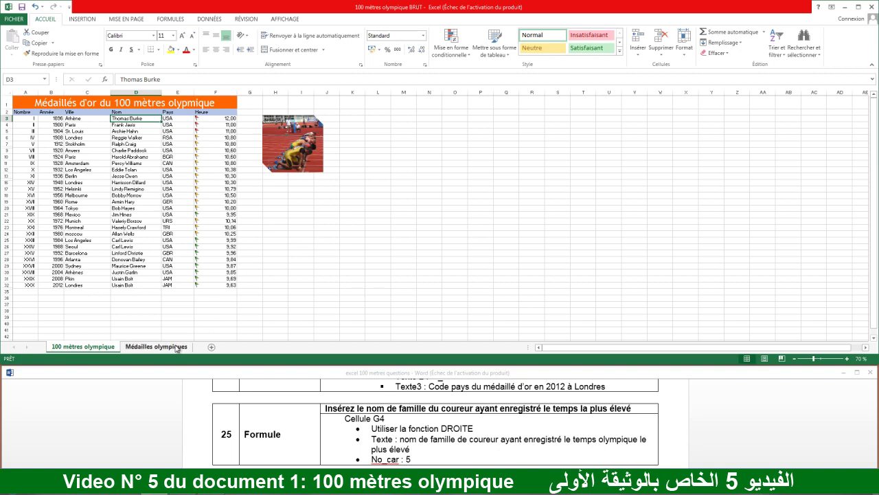
{"action": "left_click", "coordinate": [177, 347]}
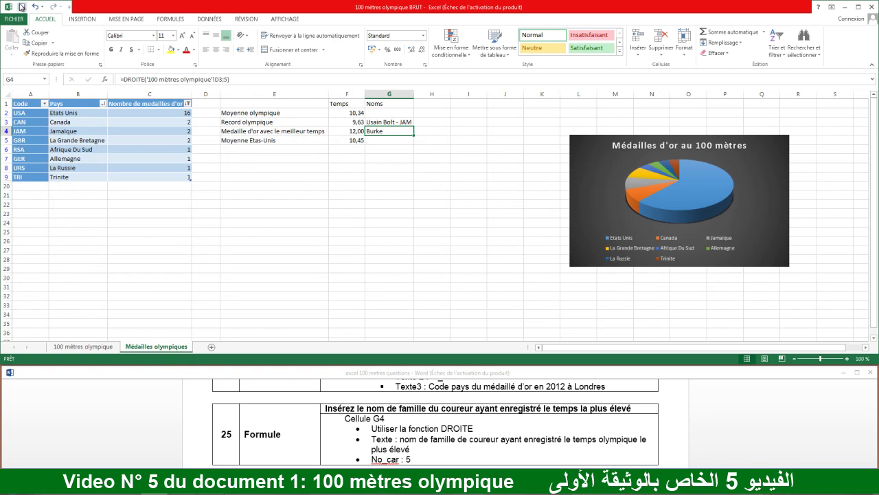
{"action": "left_click", "coordinate": [439, 371]}
{"action": "scroll", "coordinate": [421, 445], "scroll_direction": "down", "scroll_amount": 1}
{"action": "scroll", "coordinate": [423, 441], "scroll_direction": "down", "scroll_amount": 1}
{"action": "scroll", "coordinate": [423, 441], "scroll_direction": "up", "scroll_amount": 1}
{"action": "scroll", "coordinate": [423, 440], "scroll_direction": "down", "scroll_amount": 1}
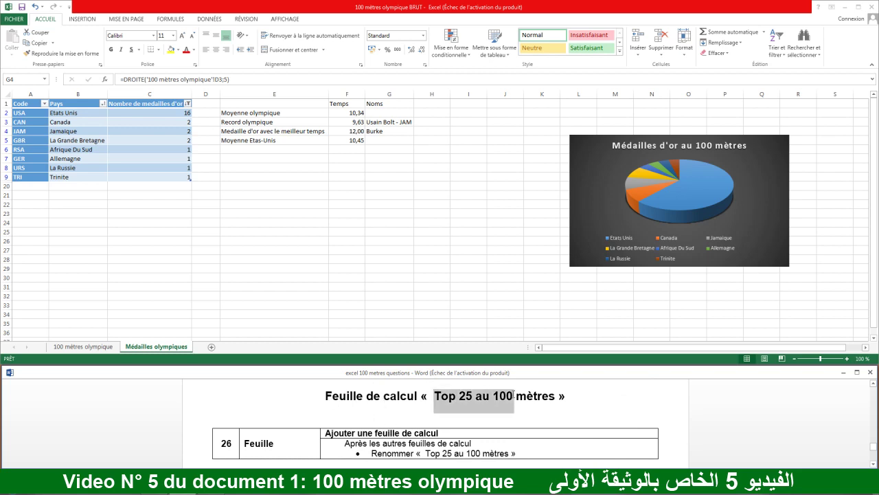
{"action": "left_click_drag", "start_coordinate": [434, 394], "coordinate": [559, 397]}
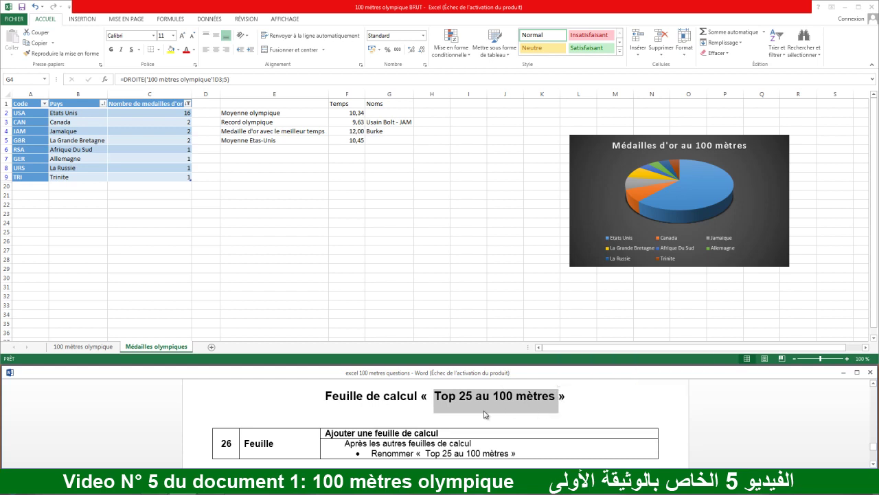
{"action": "left_click", "coordinate": [440, 399]}
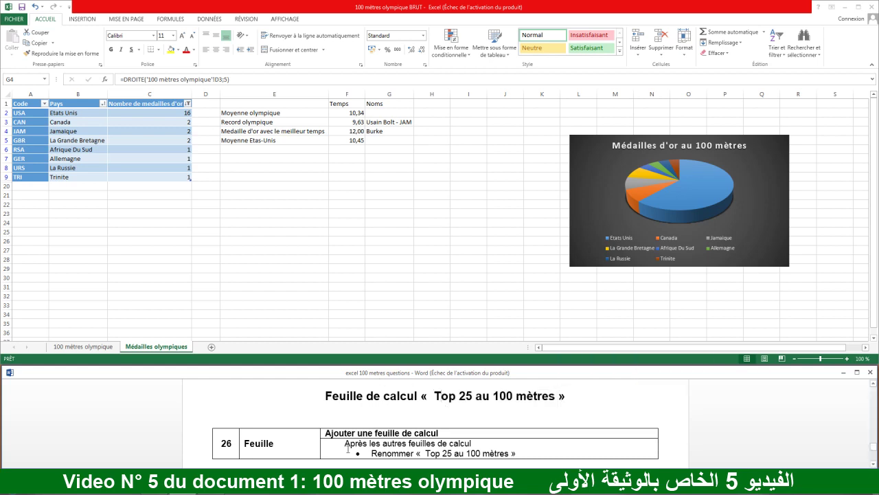
{"action": "left_click_drag", "start_coordinate": [335, 434], "coordinate": [437, 434]}
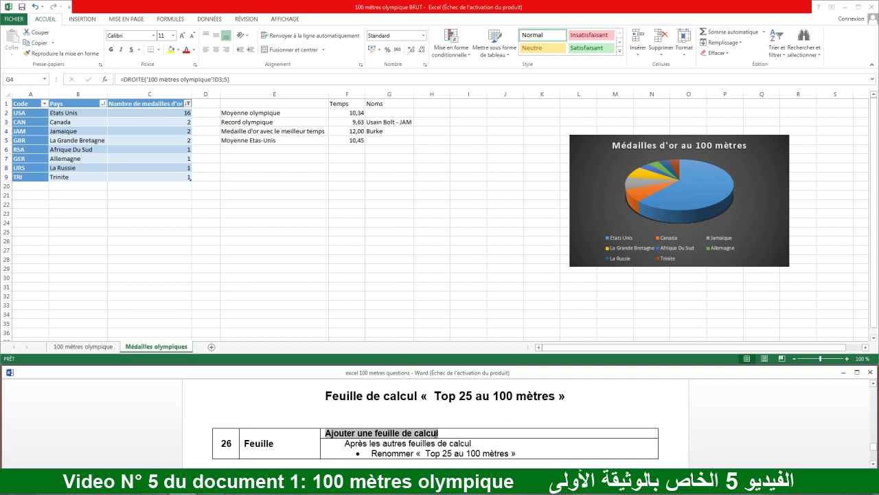
{"action": "scroll", "coordinate": [426, 456], "scroll_direction": "down", "scroll_amount": 1}
{"action": "left_click", "coordinate": [337, 404]}
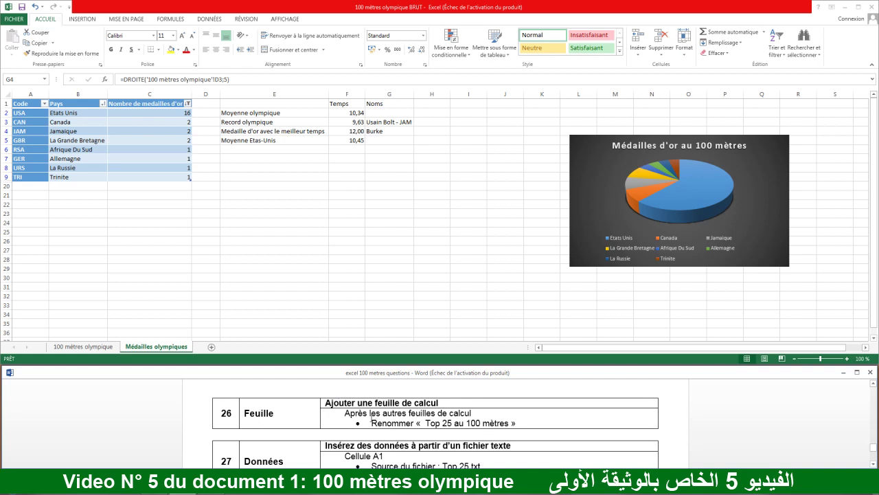
{"action": "left_click_drag", "start_coordinate": [345, 413], "coordinate": [474, 412]}
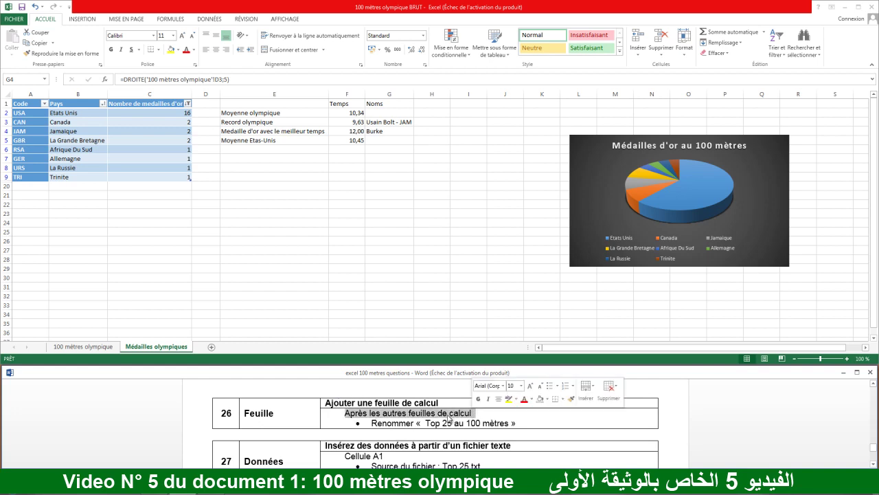
{"action": "left_click", "coordinate": [84, 352]}
{"action": "left_click", "coordinate": [85, 349]}
{"action": "left_click", "coordinate": [162, 350]}
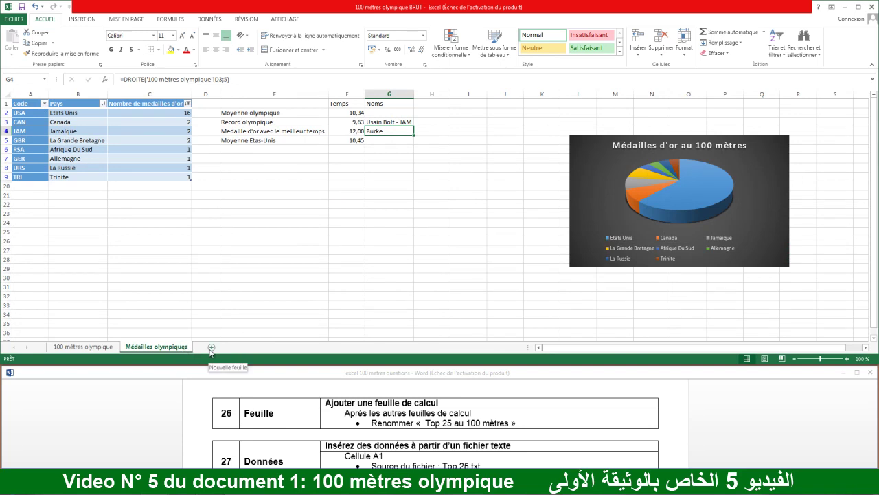
Step: Insert a new sheet, Feuil2, after the Médailles olympiques sheet
{"action": "left_click", "coordinate": [83, 346]}
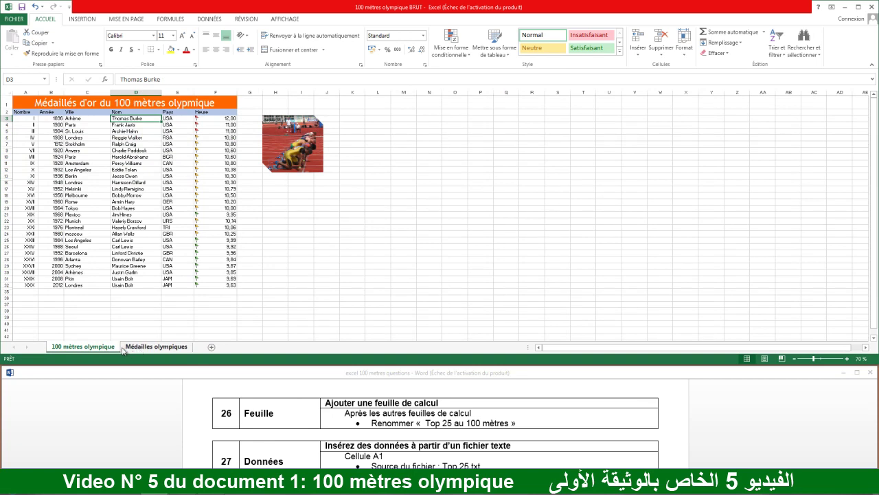
{"action": "left_click", "coordinate": [176, 350]}
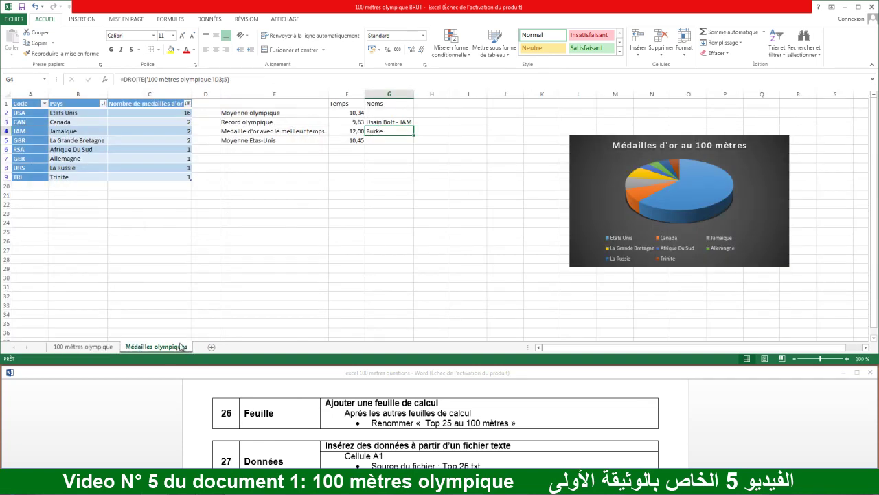
{"action": "left_click", "coordinate": [212, 346]}
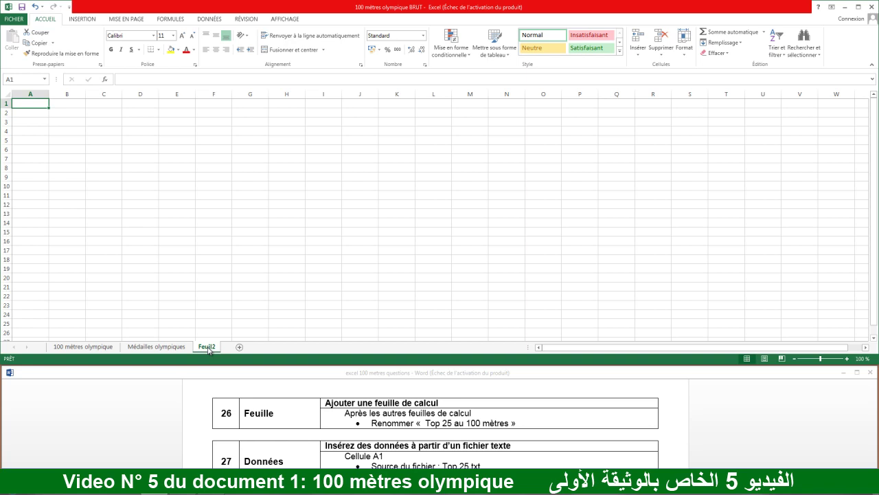
Step: Highlight the instructions giving the new sheet's position and its name 'Top 25 au 100 mètres'
{"action": "triple_click", "coordinate": [394, 417]}
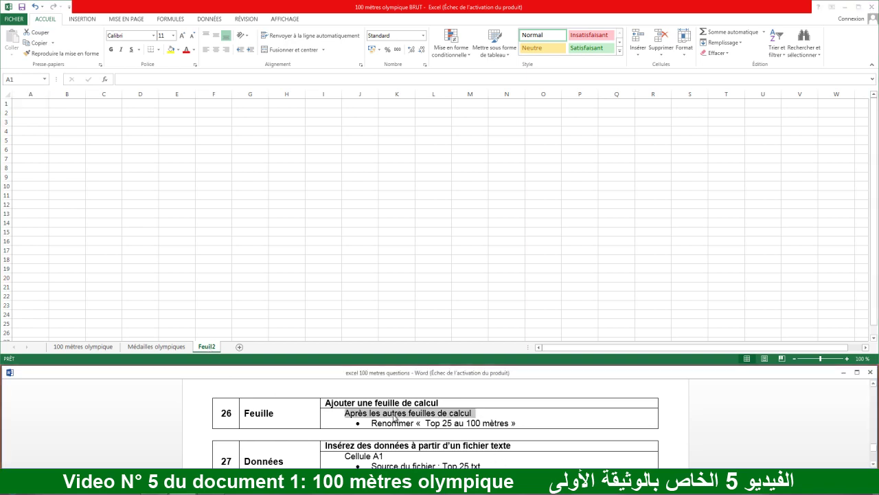
{"action": "scroll", "coordinate": [394, 417], "scroll_direction": "down", "scroll_amount": 1}
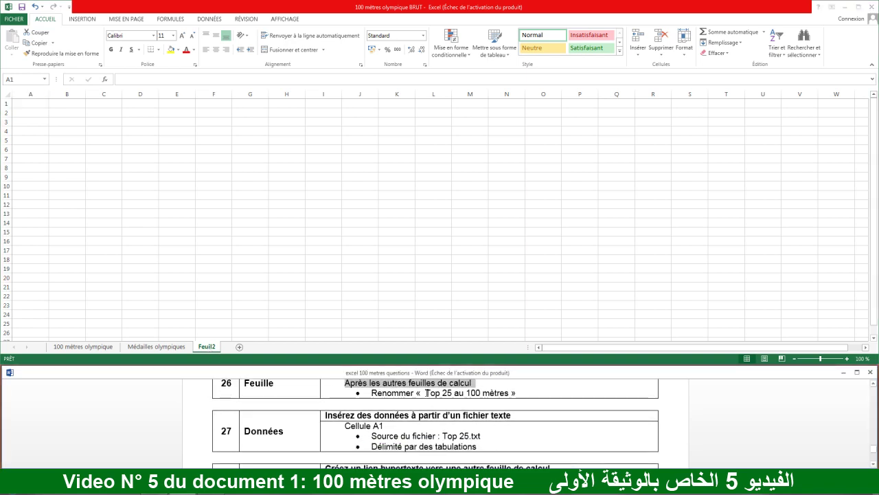
{"action": "left_click_drag", "start_coordinate": [426, 393], "coordinate": [502, 390]}
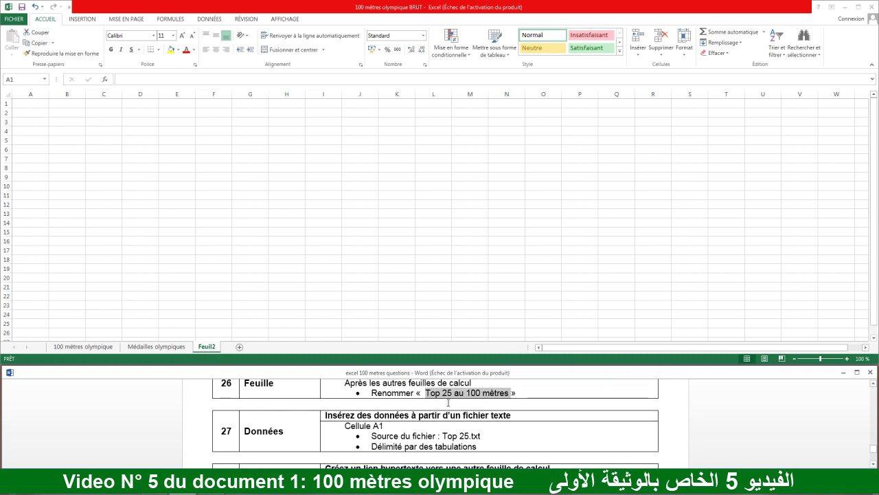
{"action": "left_click", "coordinate": [218, 349]}
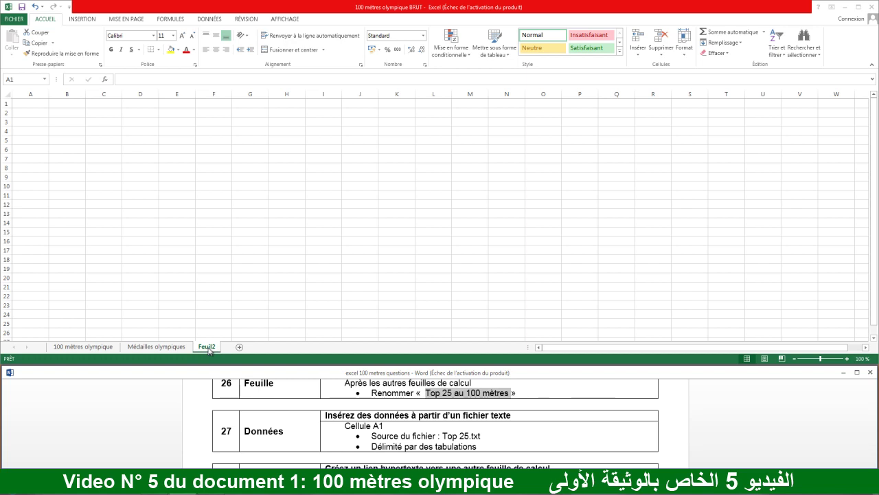
{"action": "left_click", "coordinate": [210, 349]}
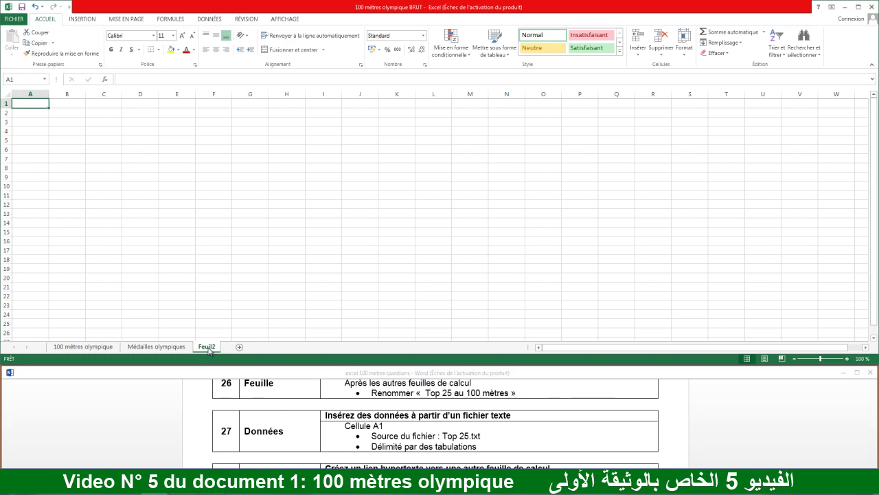
Step: Try renaming the new sheet, first to 12121 and then to hhhh
{"action": "right_click", "coordinate": [209, 349]}
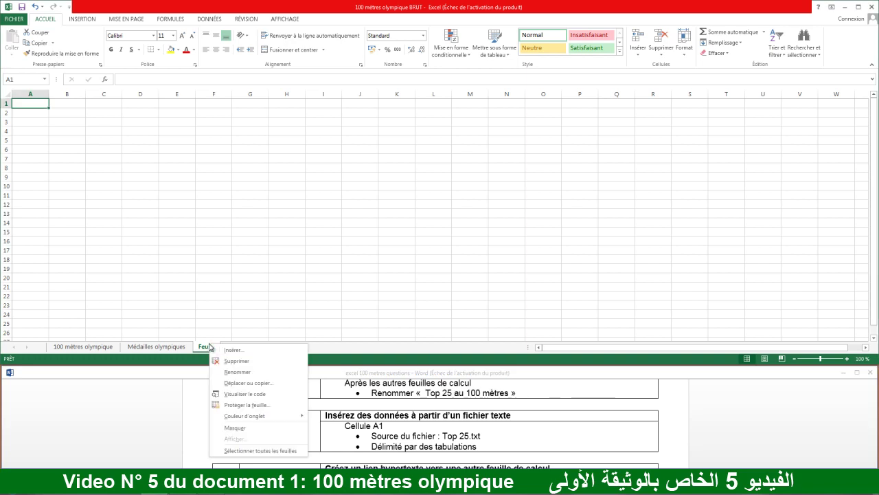
{"action": "left_click", "coordinate": [239, 372]}
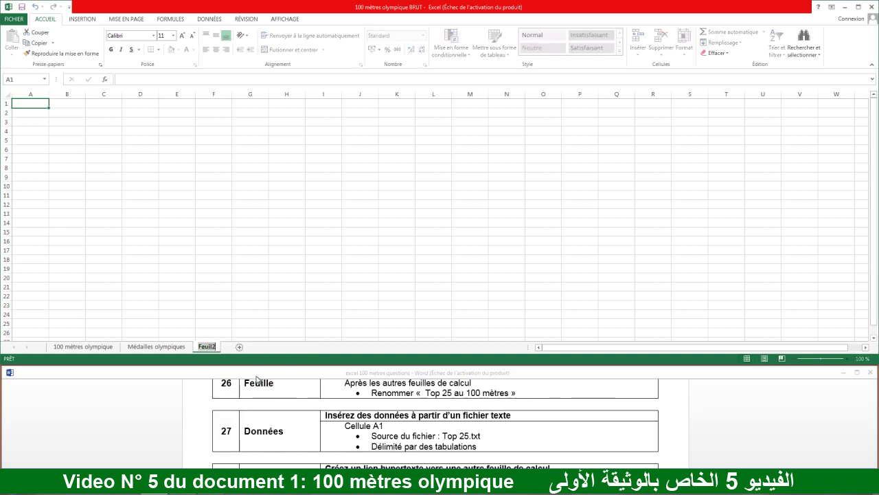
{"action": "type", "text": "12121"}
{"action": "key", "text": "Return"}
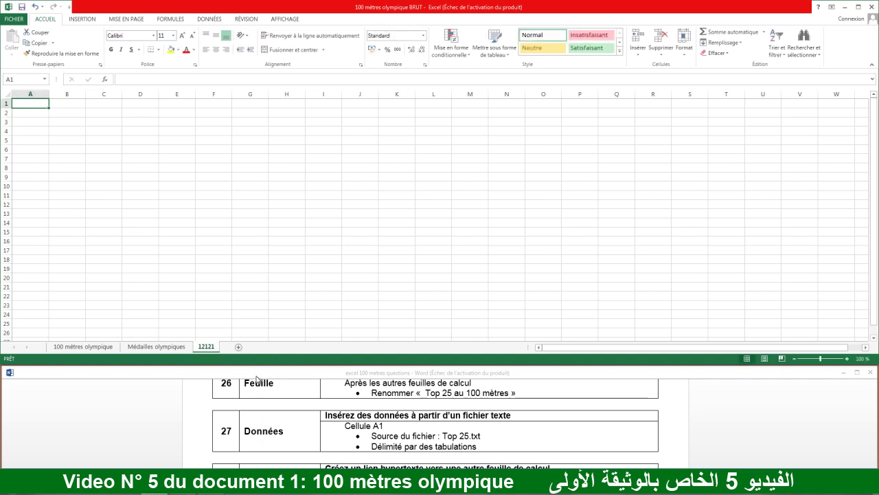
{"action": "double_click", "coordinate": [208, 348]}
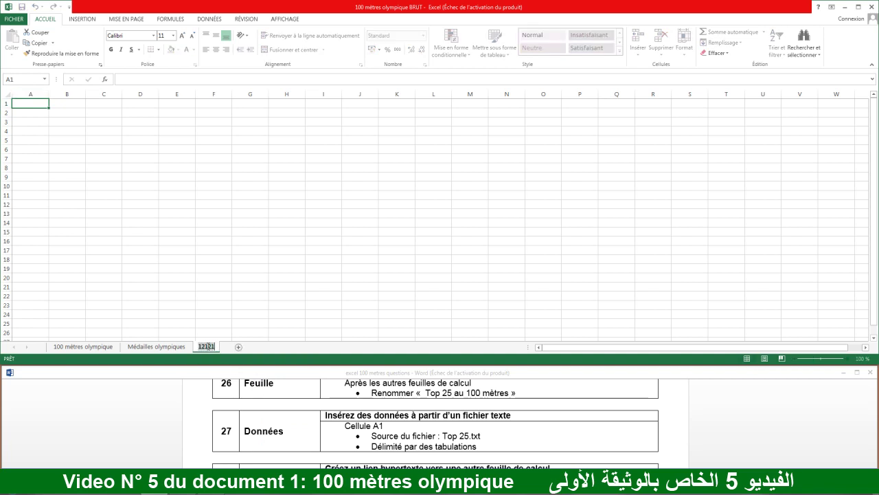
{"action": "type", "text": "hhhh"}
{"action": "key", "text": "Return"}
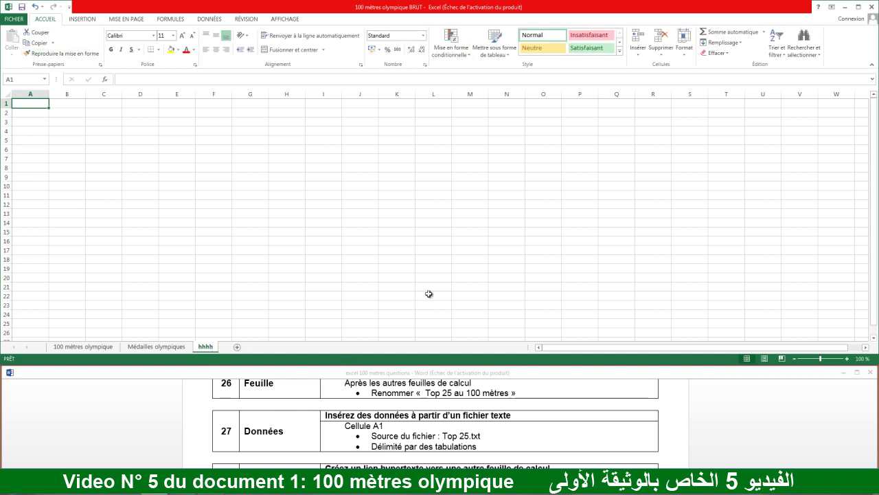
{"action": "right_click", "coordinate": [212, 348]}
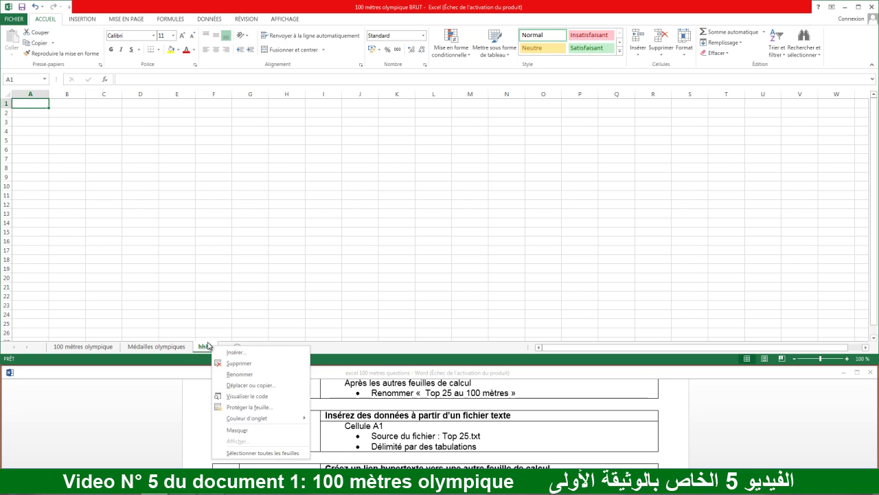
{"action": "left_click", "coordinate": [210, 345]}
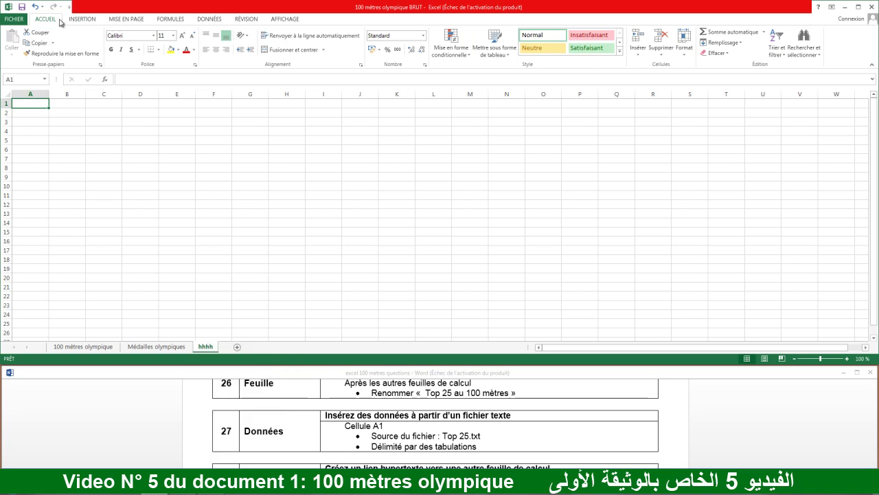
Step: Rename the sheet to 'Top 25 au 100 mètres' using Format > Renommer la feuille
{"action": "left_click", "coordinate": [686, 58]}
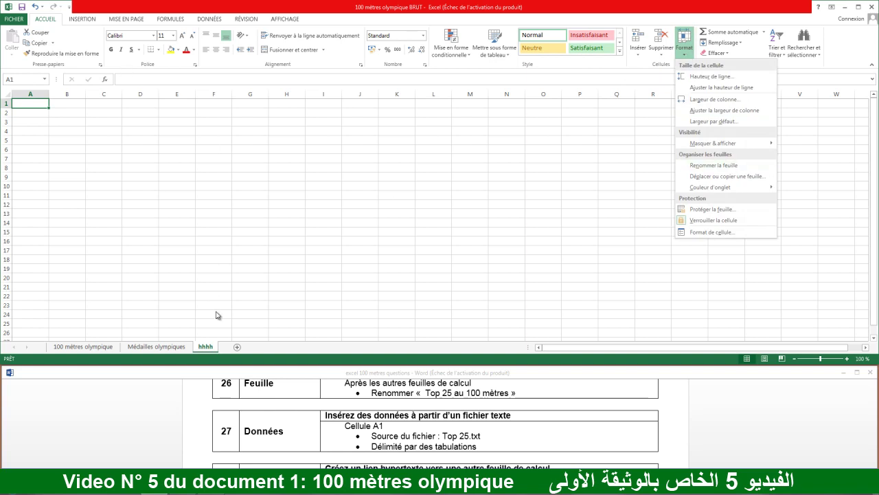
{"action": "left_click", "coordinate": [211, 350]}
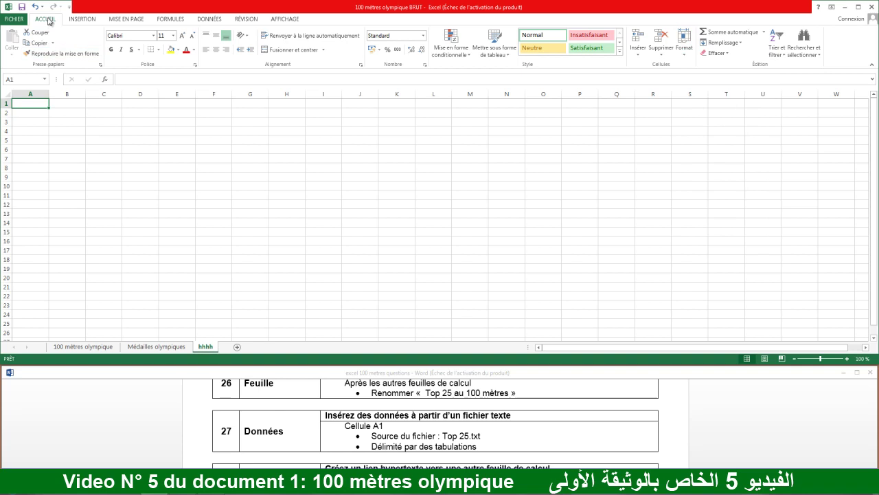
{"action": "left_click", "coordinate": [690, 59]}
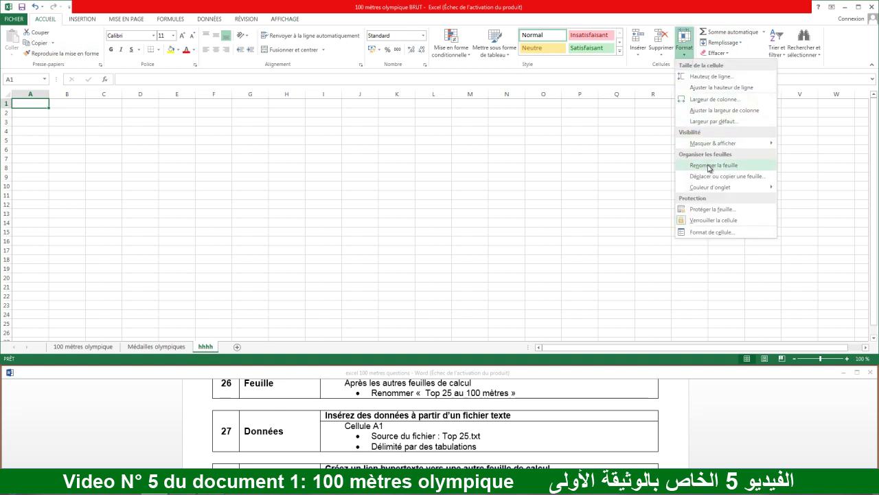
{"action": "mouse_move", "coordinate": [718, 145]}
{"action": "left_click", "coordinate": [730, 166]}
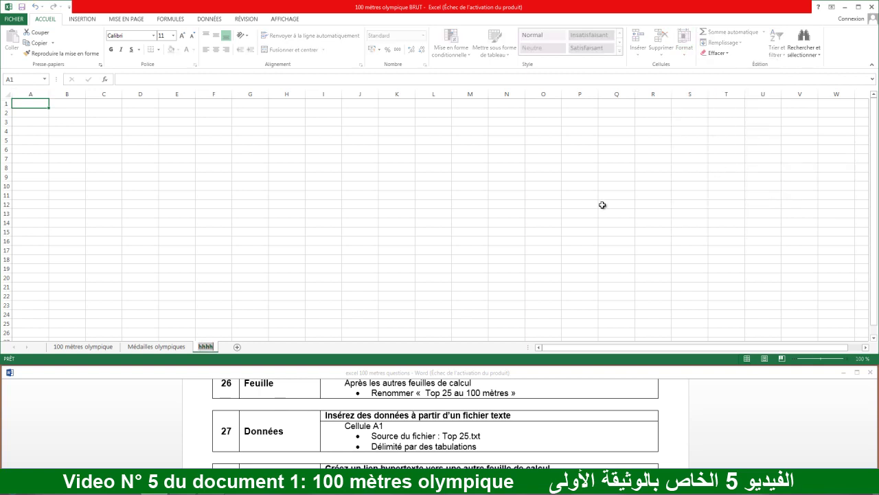
{"action": "type", "text": "YTop"}
{"action": "key", "text": "BackSpace"}
{"action": "key", "text": "BackSpace"}
{"action": "key", "text": "BackSpace"}
{"action": "key", "text": "BackSpace"}
{"action": "type", "text": "Top"}
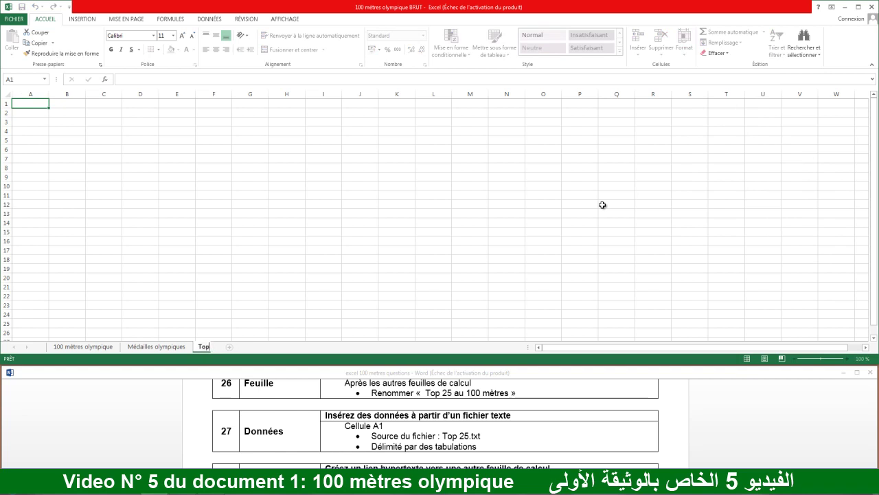
{"action": "type", "text": " 25 au 100 mètres"}
{"action": "key", "text": "Return"}
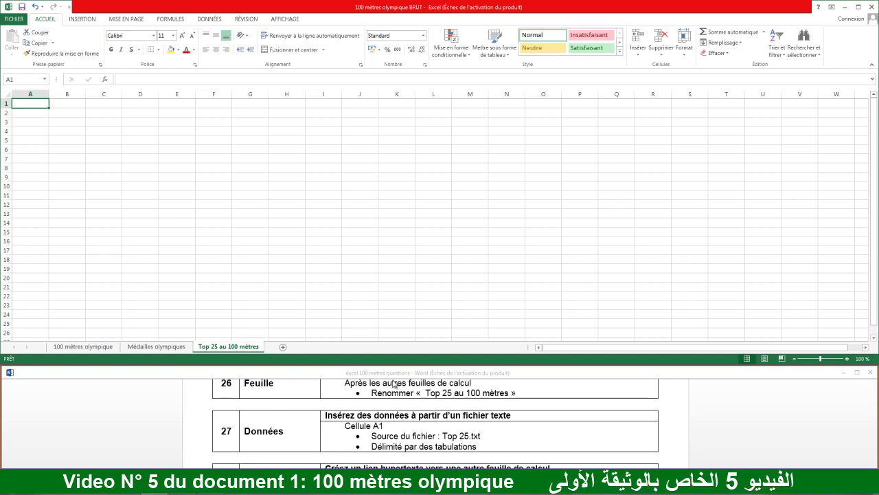
Step: Check the required sheet name in the instructions and select A1:H17 on the new sheet
{"action": "left_click_drag", "start_coordinate": [509, 393], "coordinate": [426, 393]}
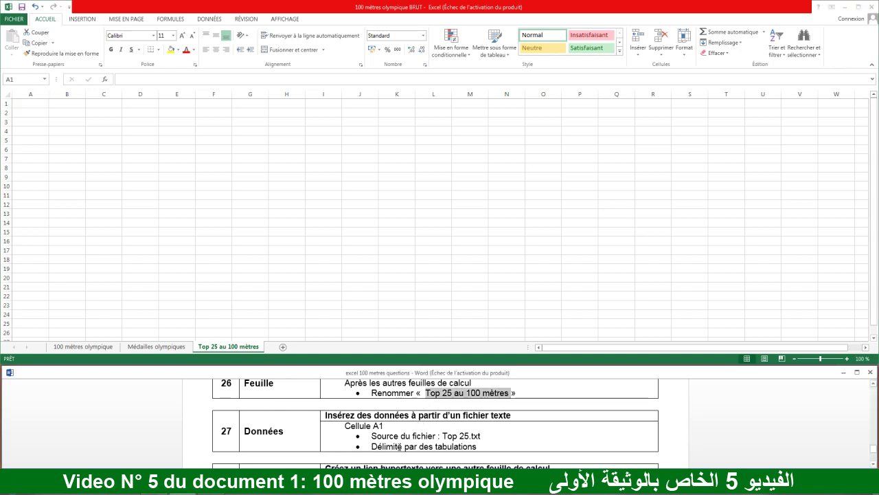
{"action": "left_click", "coordinate": [85, 172]}
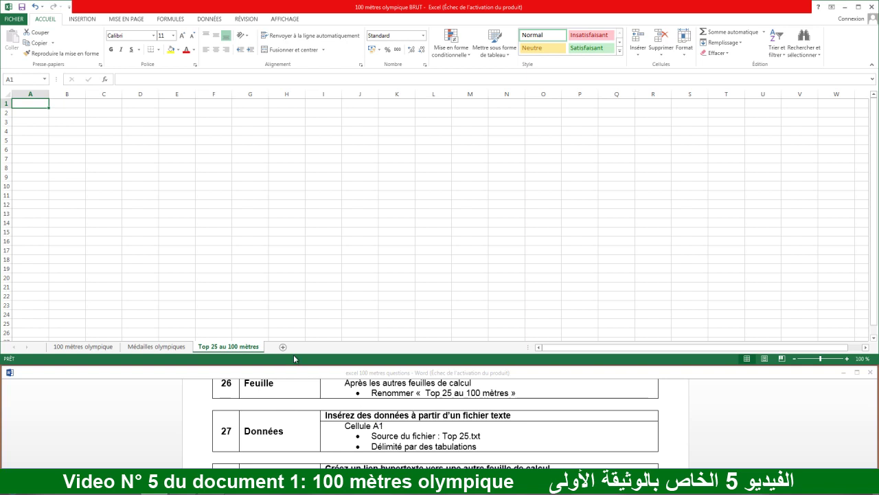
{"action": "mouse_move", "coordinate": [34, 105]}
{"action": "left_mouse_down"}
{"action": "mouse_move", "coordinate": [319, 263]}
{"action": "mouse_move", "coordinate": [360, 276]}
{"action": "left_mouse_up"}
Step: Open Top 25.txt from Documents in a maximized Notepad window and review its text
{"action": "left_click", "coordinate": [508, 233]}
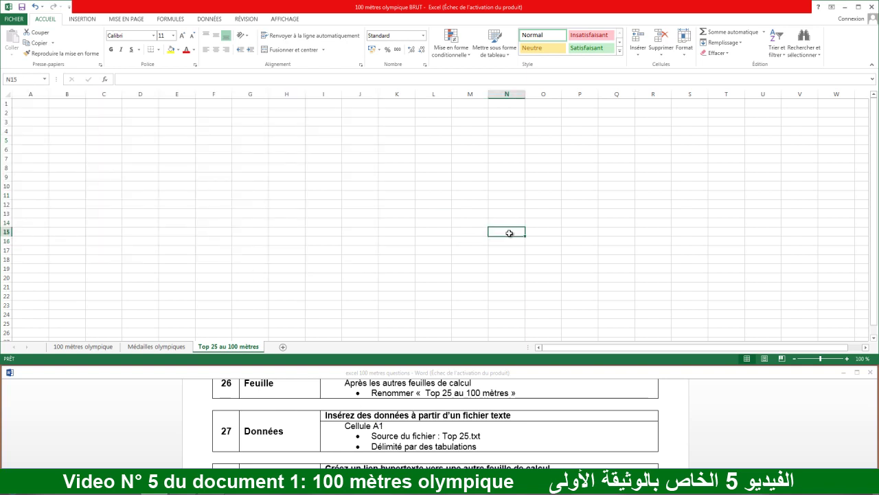
{"action": "key", "text": "super+e"}
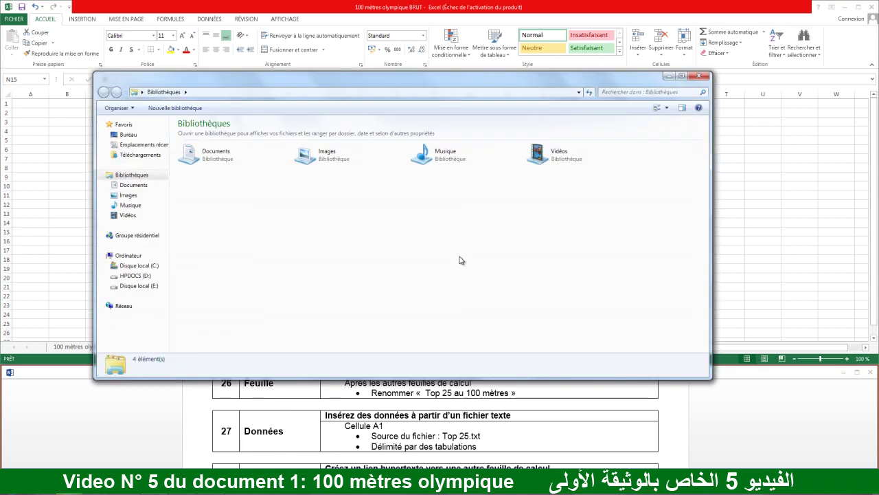
{"action": "left_click", "coordinate": [132, 185]}
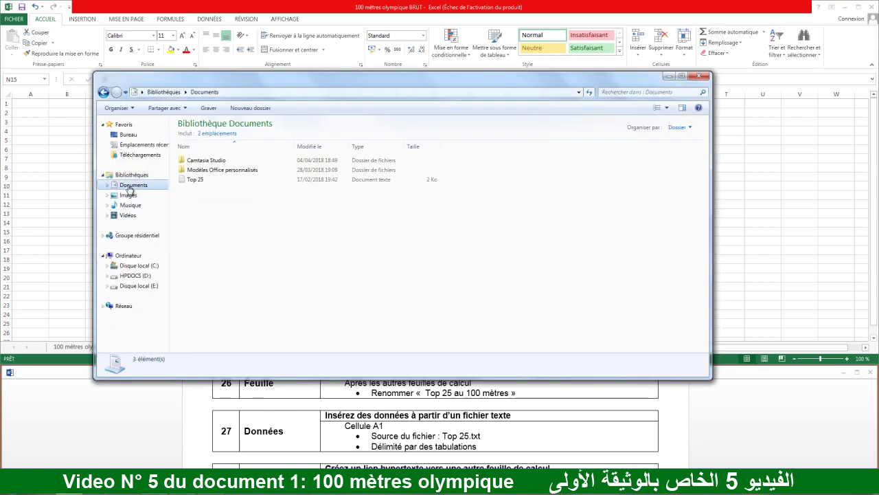
{"action": "left_click", "coordinate": [195, 181]}
{"action": "double_click", "coordinate": [195, 180]}
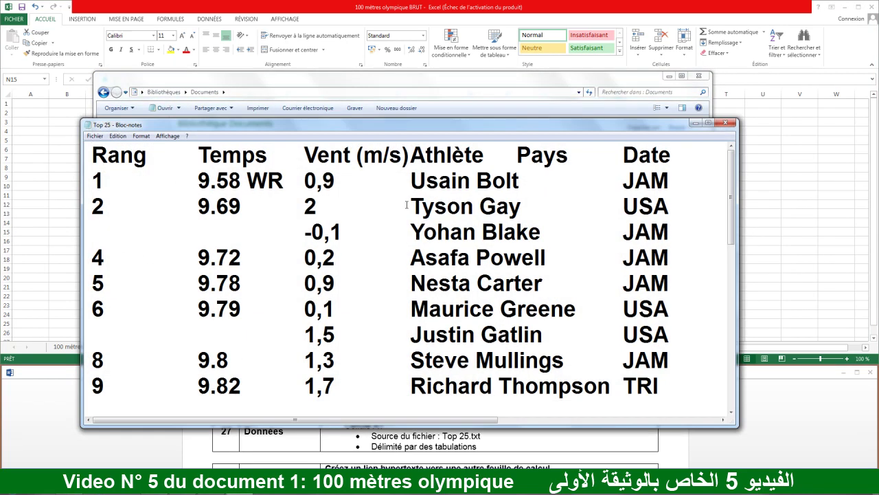
{"action": "left_click", "coordinate": [709, 122]}
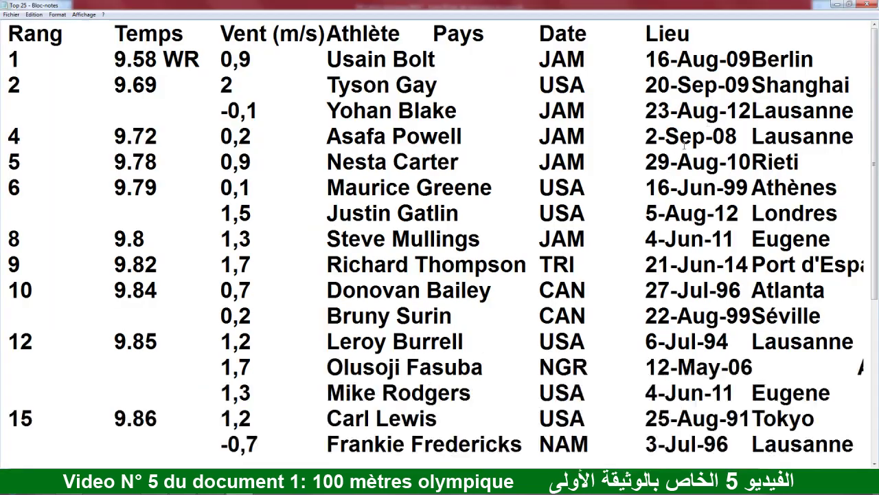
{"action": "scroll", "coordinate": [508, 345], "scroll_direction": "down", "scroll_amount": 3}
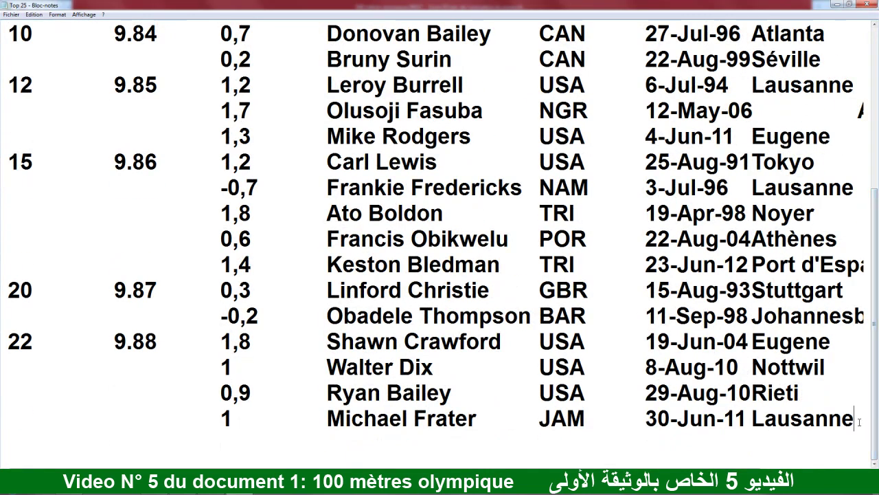
{"action": "key", "text": "ctrl+a"}
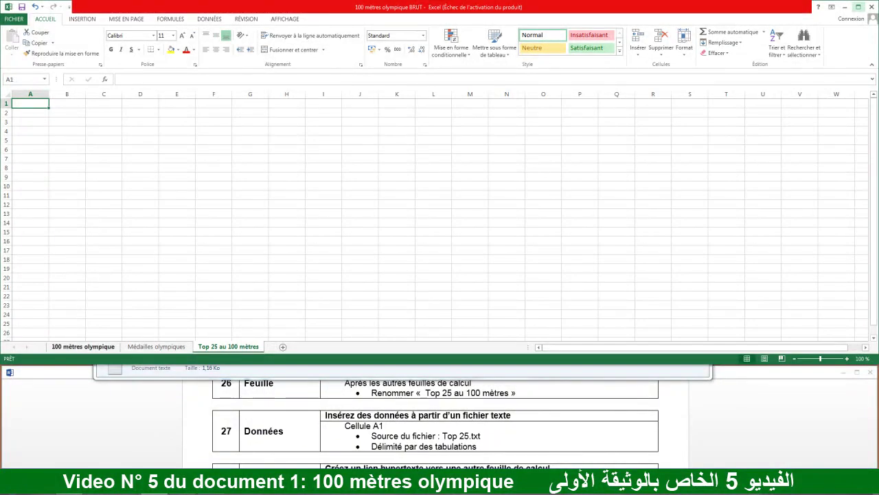
Step: Reopen Top 25.txt to inspect the Rang header, then close it and the Documents window
{"action": "double_click", "coordinate": [206, 182]}
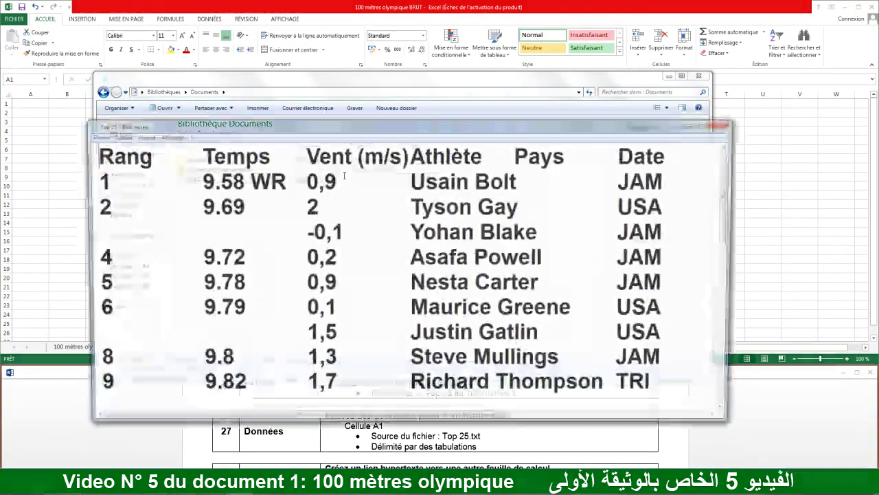
{"action": "left_click_drag", "start_coordinate": [147, 156], "coordinate": [92, 155]}
{"action": "right_click", "coordinate": [96, 154]}
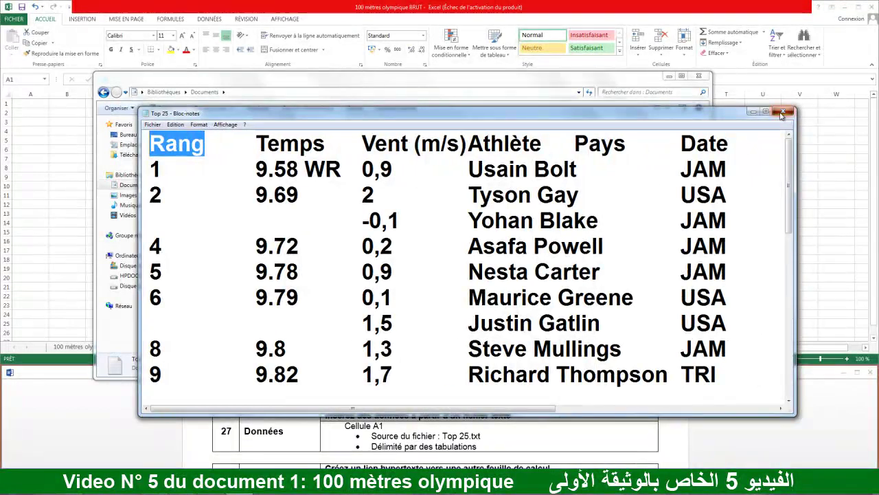
{"action": "left_click", "coordinate": [783, 110]}
{"action": "left_click", "coordinate": [699, 76]}
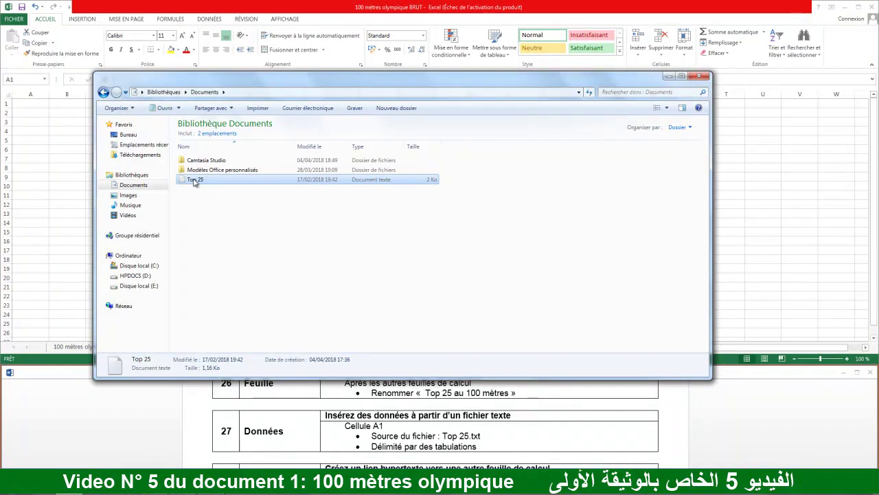
{"action": "left_click", "coordinate": [564, 6]}
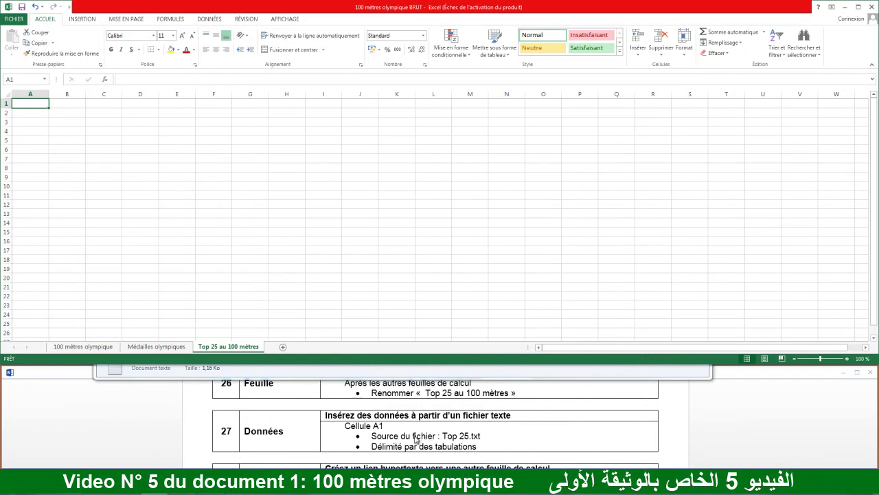
Step: Select A1 and import Top 25.txt from Documents with DONNÉES > Fichier texte
{"action": "left_click", "coordinate": [355, 433]}
{"action": "left_click_drag", "start_coordinate": [343, 425], "coordinate": [386, 427]}
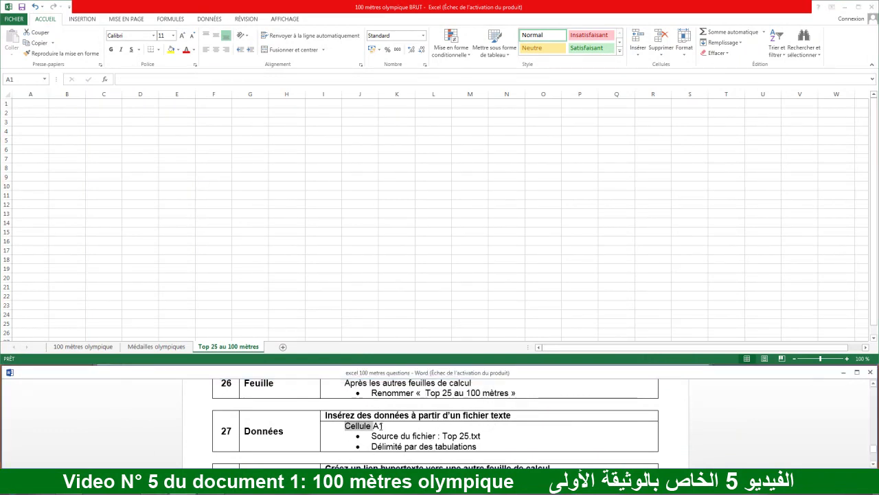
{"action": "left_click", "coordinate": [27, 104]}
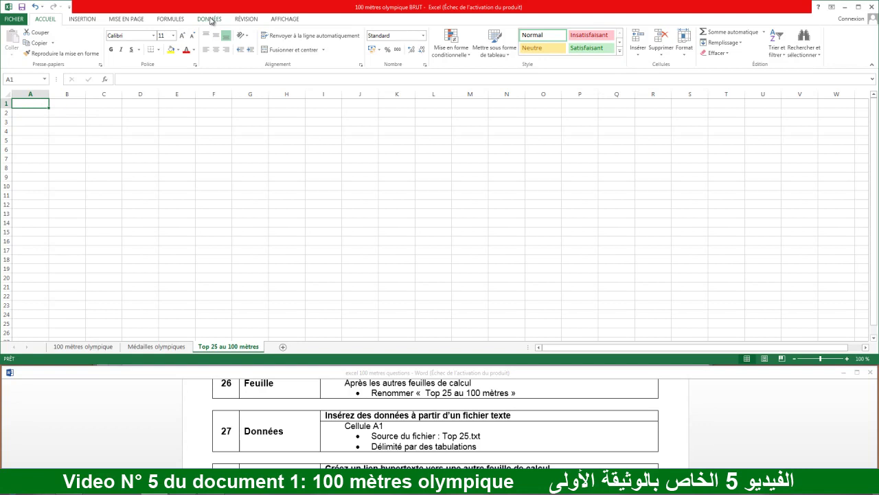
{"action": "left_click", "coordinate": [209, 19]}
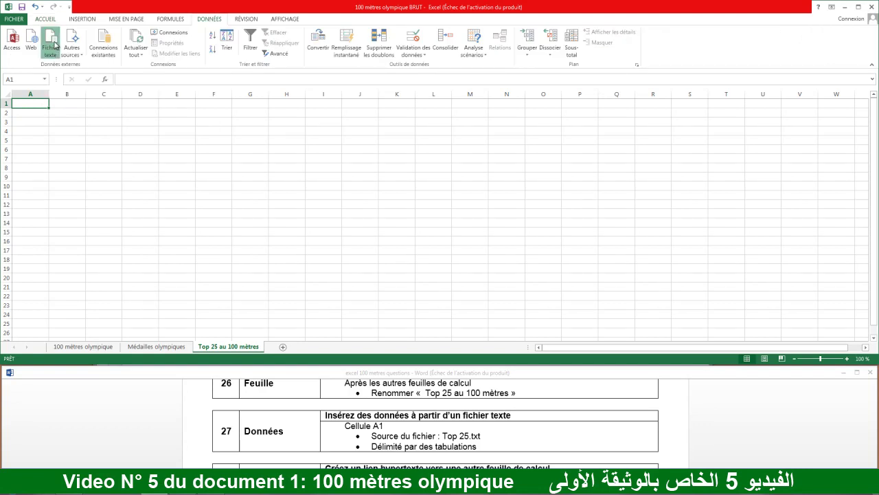
{"action": "left_click", "coordinate": [55, 46]}
{"action": "left_click_drag", "start_coordinate": [301, 31], "coordinate": [319, 28]}
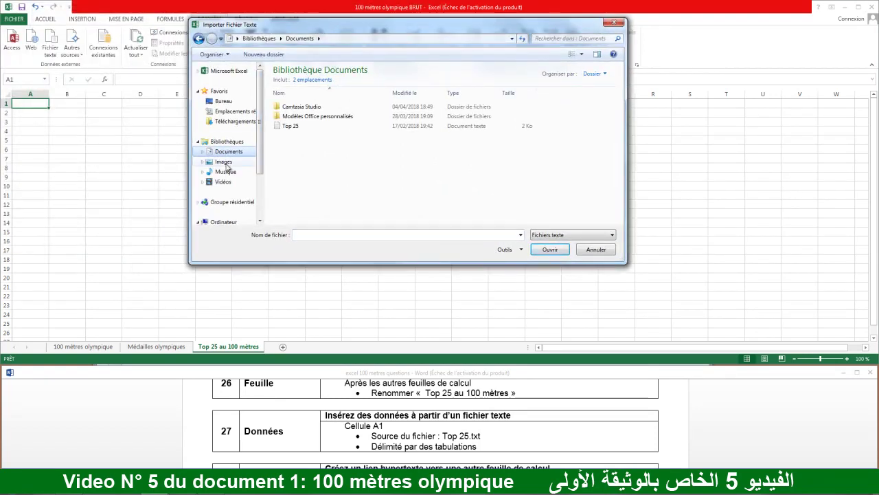
{"action": "left_click", "coordinate": [282, 127]}
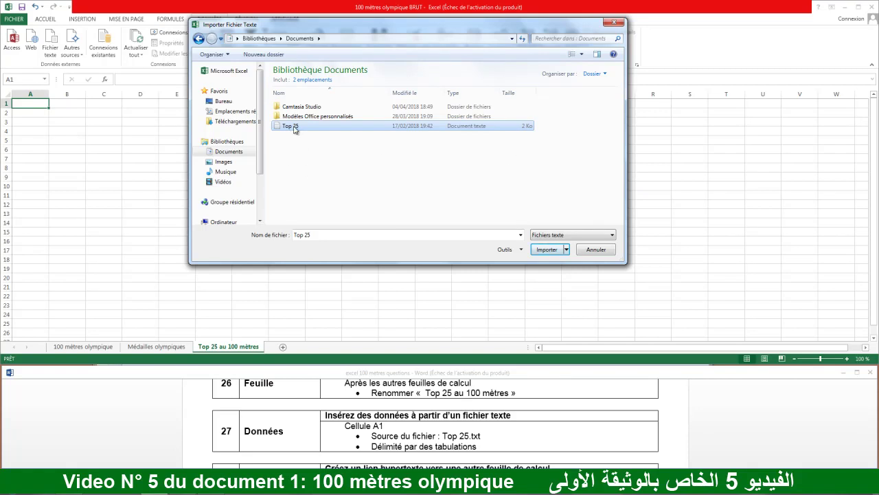
{"action": "mouse_move", "coordinate": [293, 130]}
{"action": "left_click", "coordinate": [557, 249]}
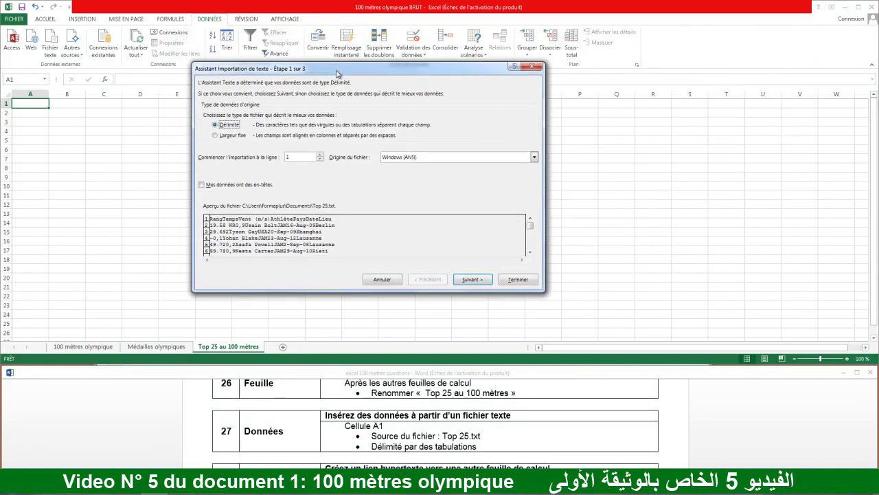
Step: Run the import wizard with Délimité, Windows (ANSI) encoding and Tabulation separators, then finish it
{"action": "left_click_drag", "start_coordinate": [574, 54], "coordinate": [343, 74]}
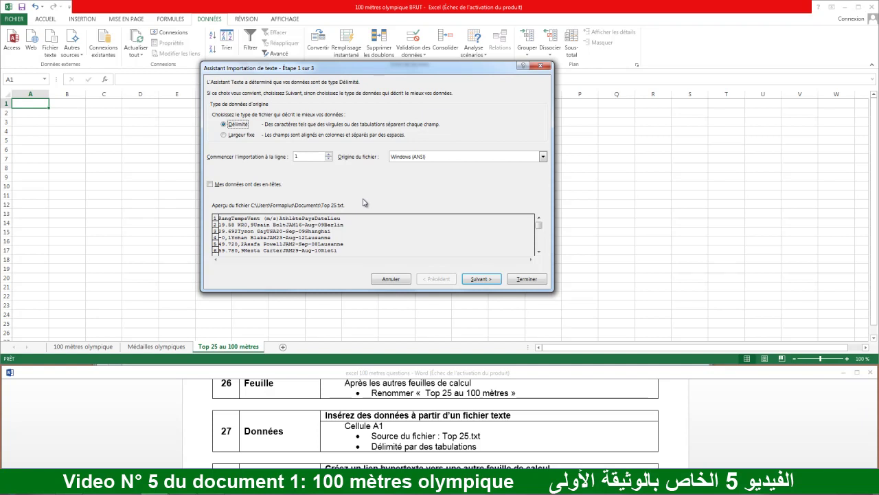
{"action": "left_click", "coordinate": [542, 156]}
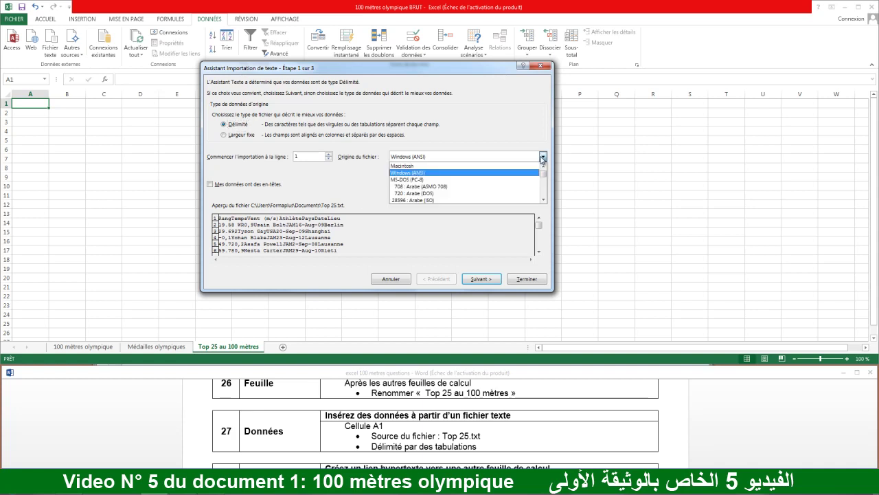
{"action": "left_click", "coordinate": [475, 130]}
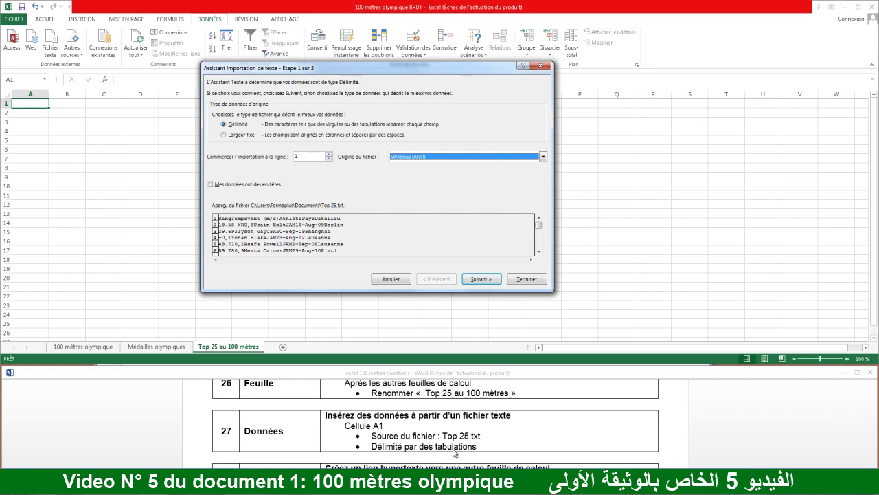
{"action": "left_click", "coordinate": [240, 125]}
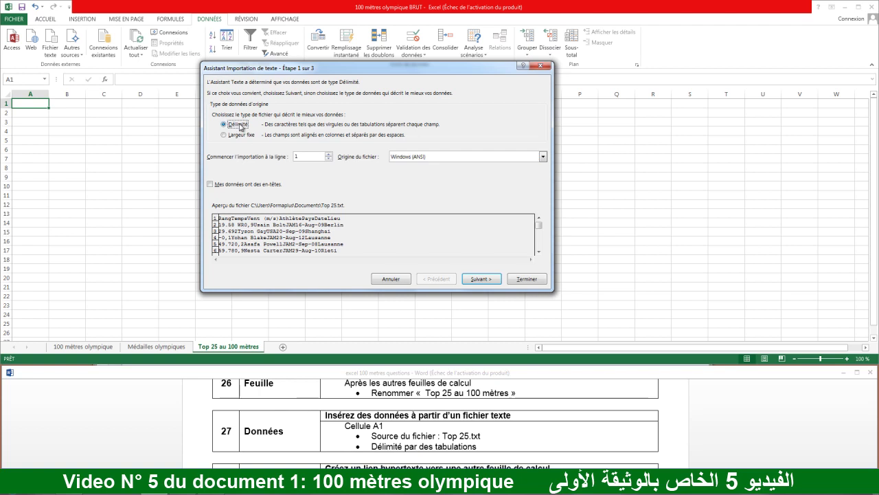
{"action": "left_click", "coordinate": [483, 281]}
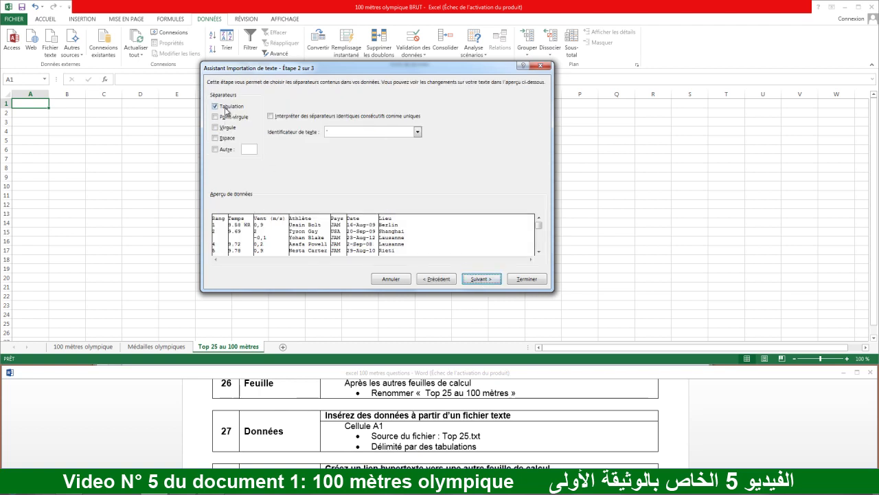
{"action": "left_click", "coordinate": [491, 278]}
{"action": "left_click", "coordinate": [524, 278]}
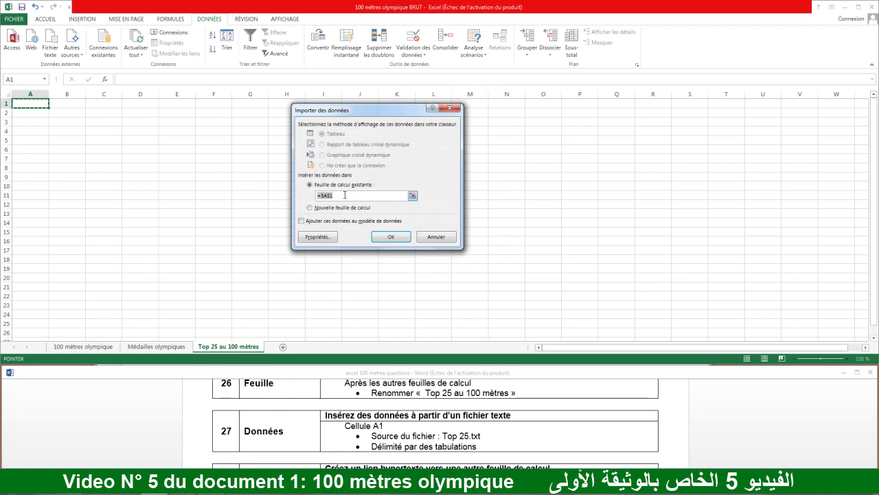
Step: Set the import destination to A1 of Top 25 au 100 mètres and import the data
{"action": "left_click", "coordinate": [320, 195]}
{"action": "left_click", "coordinate": [35, 104]}
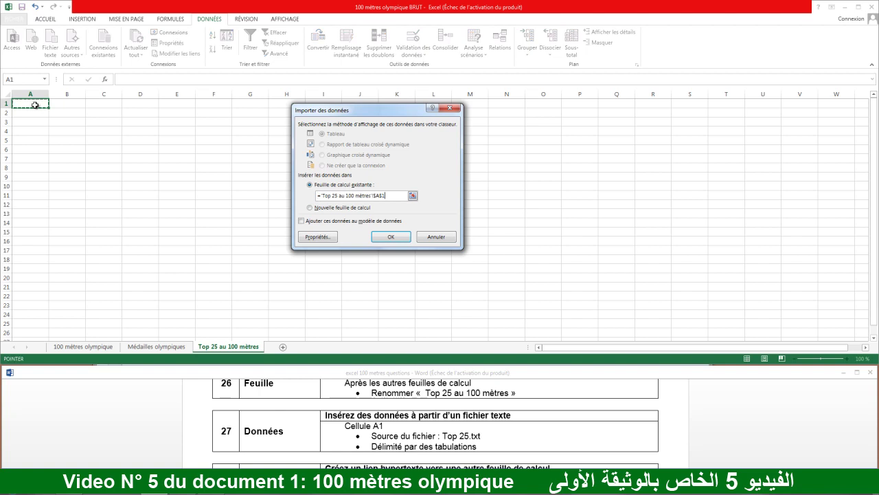
{"action": "left_click", "coordinate": [389, 237]}
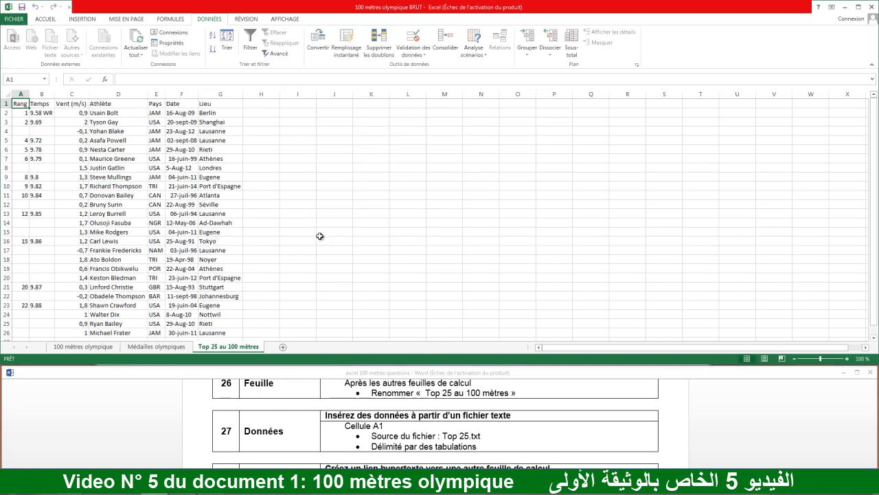
Step: Select the imported columns in turn: Lieu, Date, Pays, Athlète, Temps and Rang
{"action": "left_click", "coordinate": [224, 94]}
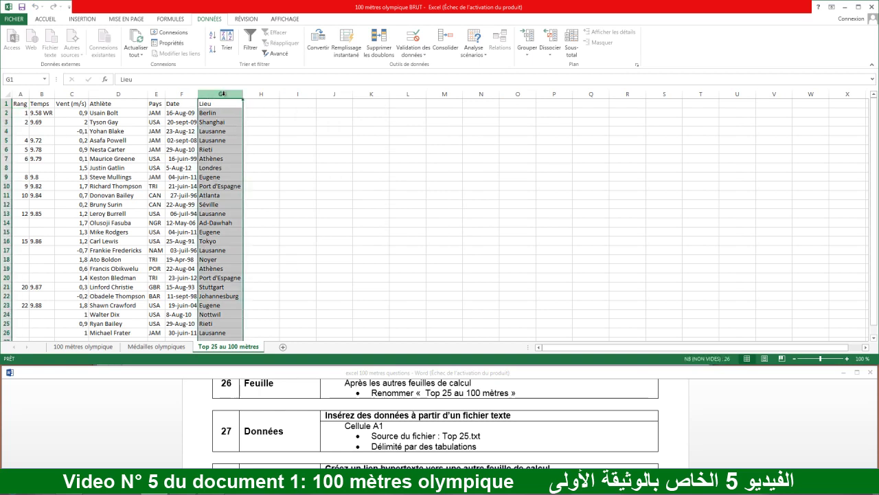
{"action": "left_click", "coordinate": [181, 94]}
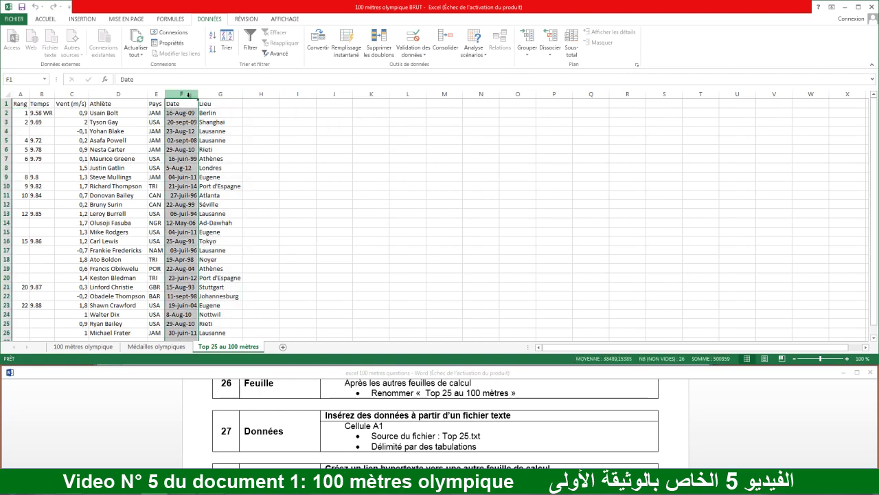
{"action": "left_click", "coordinate": [155, 94]}
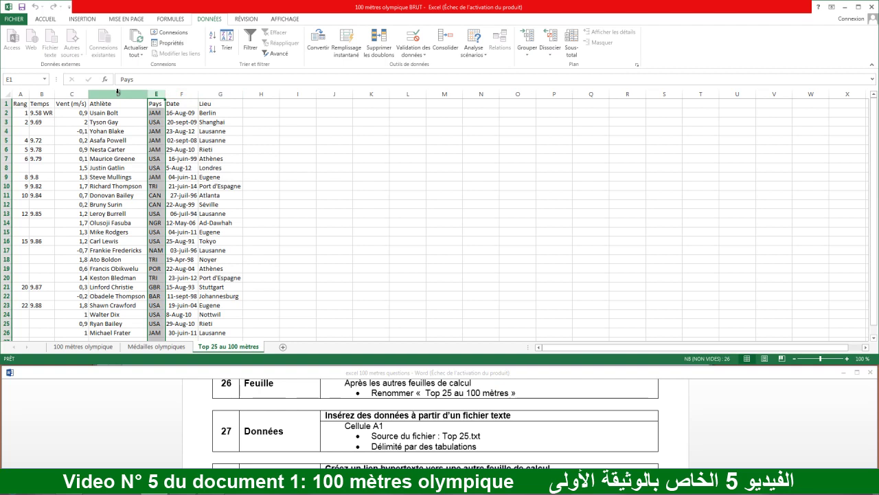
{"action": "left_click", "coordinate": [117, 92]}
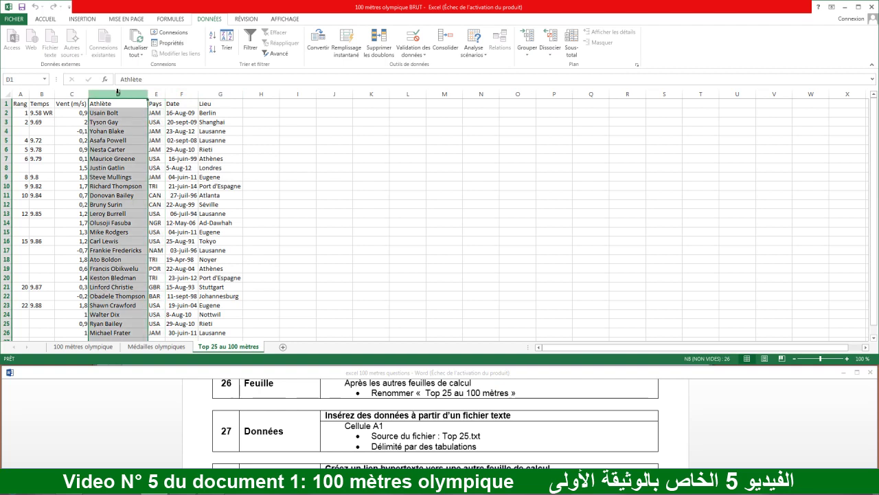
{"action": "left_click", "coordinate": [41, 94]}
{"action": "left_click", "coordinate": [21, 94]}
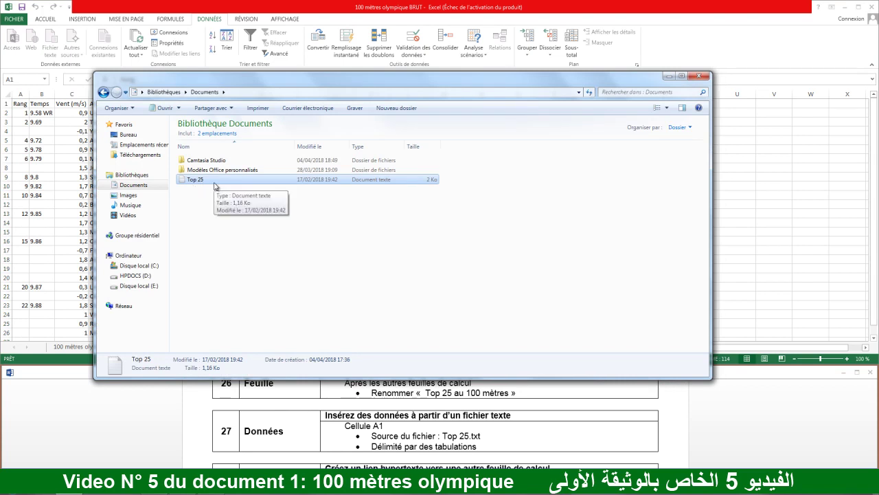
{"action": "key", "text": "Escape"}
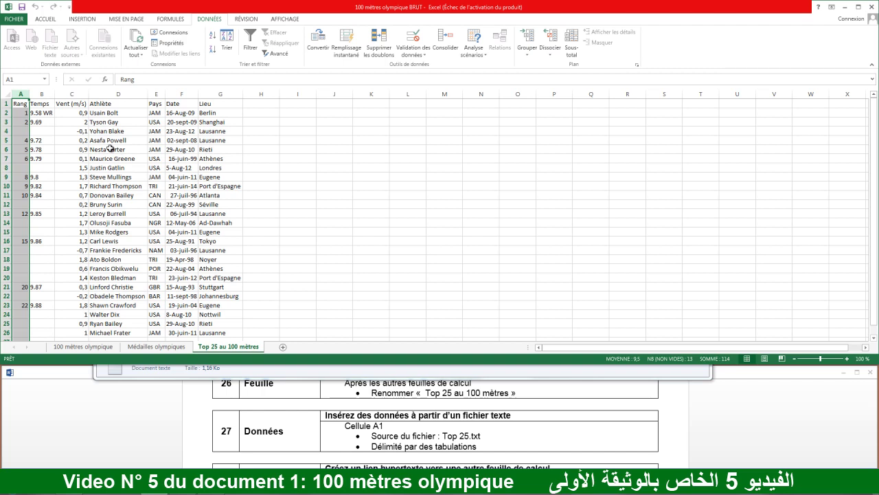
{"action": "left_click_drag", "start_coordinate": [111, 149], "coordinate": [234, 232]}
{"action": "left_click", "coordinate": [374, 210]}
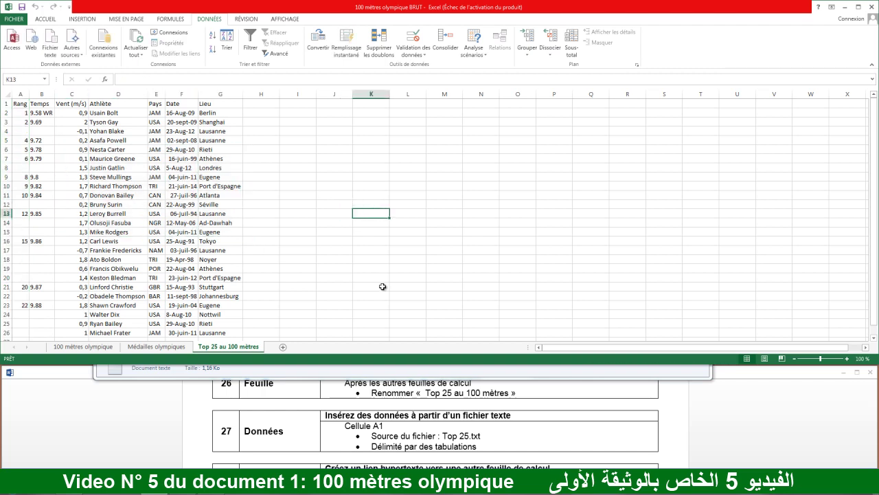
{"action": "left_click_drag", "start_coordinate": [422, 426], "coordinate": [345, 426]}
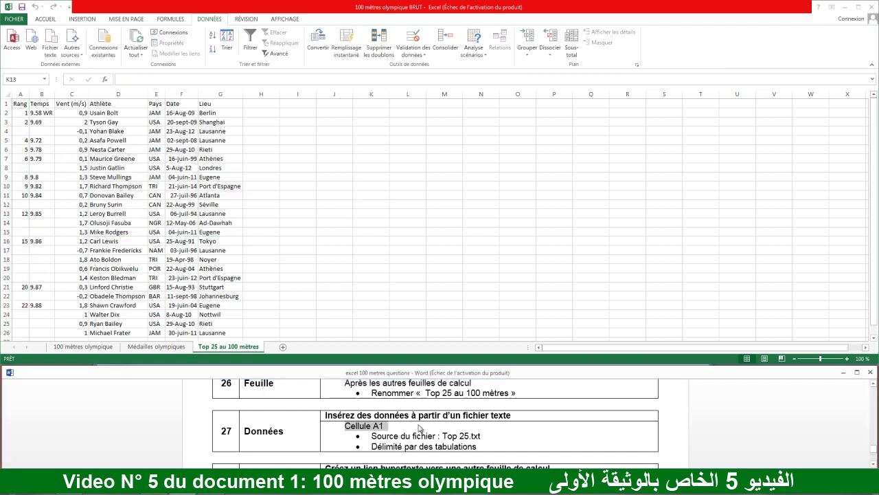
{"action": "left_click", "coordinate": [14, 12]}
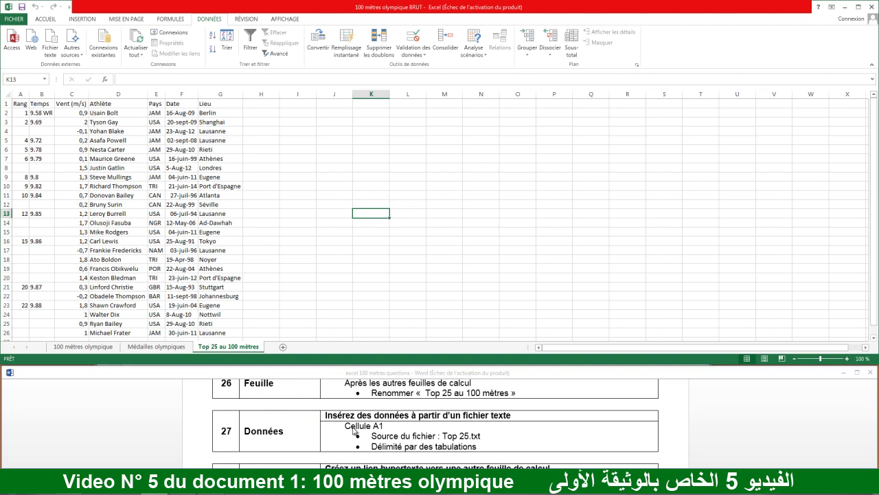
{"action": "left_click_drag", "start_coordinate": [389, 425], "coordinate": [353, 427]}
{"action": "scroll", "coordinate": [354, 427], "scroll_direction": "down", "scroll_amount": 2}
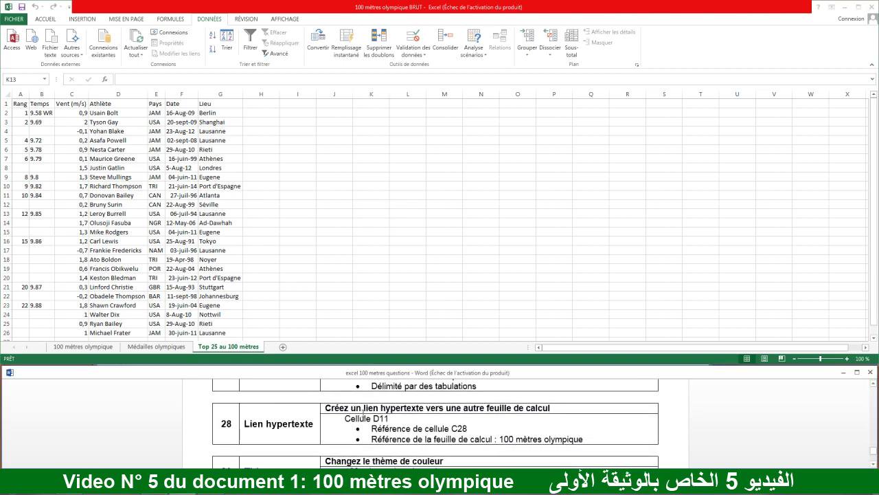
{"action": "left_click_drag", "start_coordinate": [358, 409], "coordinate": [549, 409]}
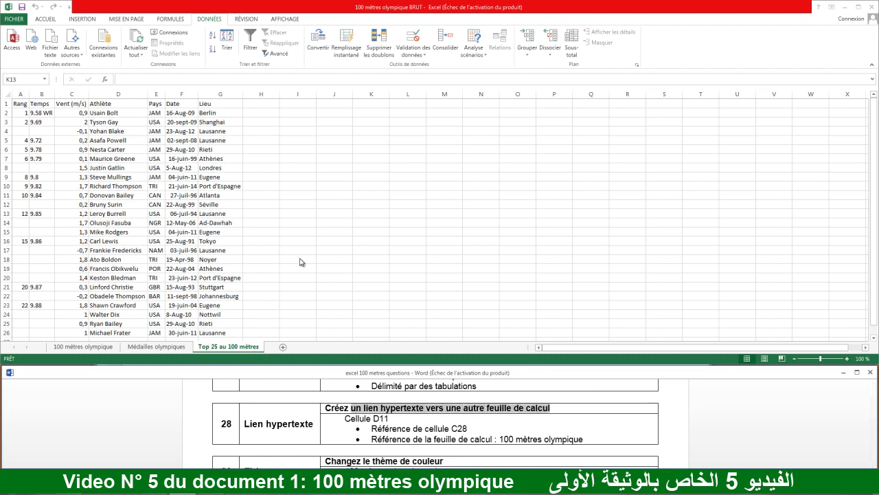
{"action": "left_click", "coordinate": [376, 409]}
{"action": "left_click_drag", "start_coordinate": [352, 408], "coordinate": [421, 408]}
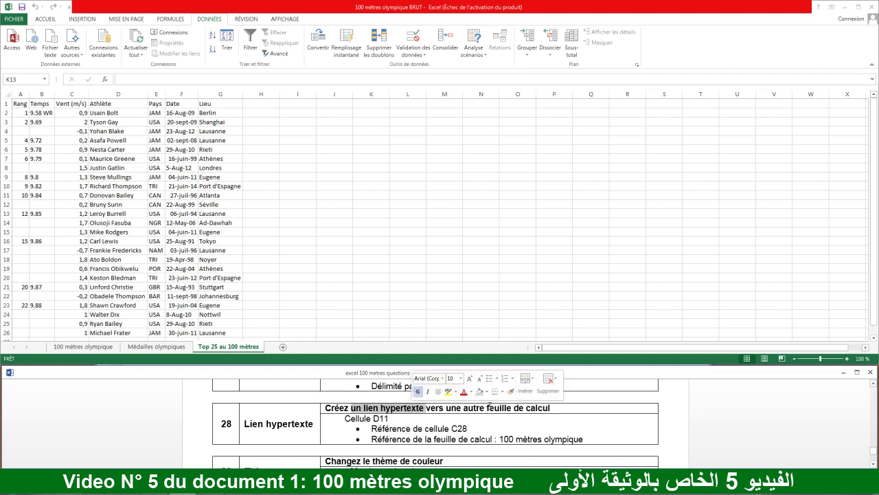
{"action": "left_click", "coordinate": [121, 204]}
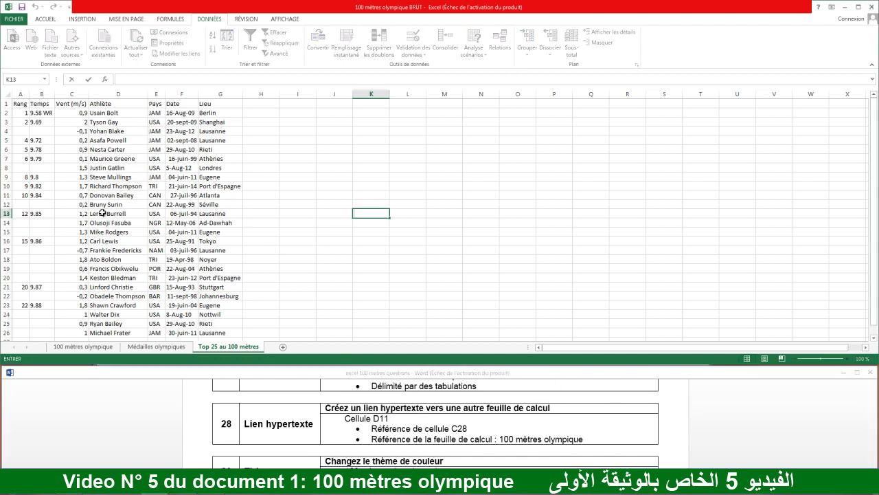
{"action": "left_click", "coordinate": [106, 205]}
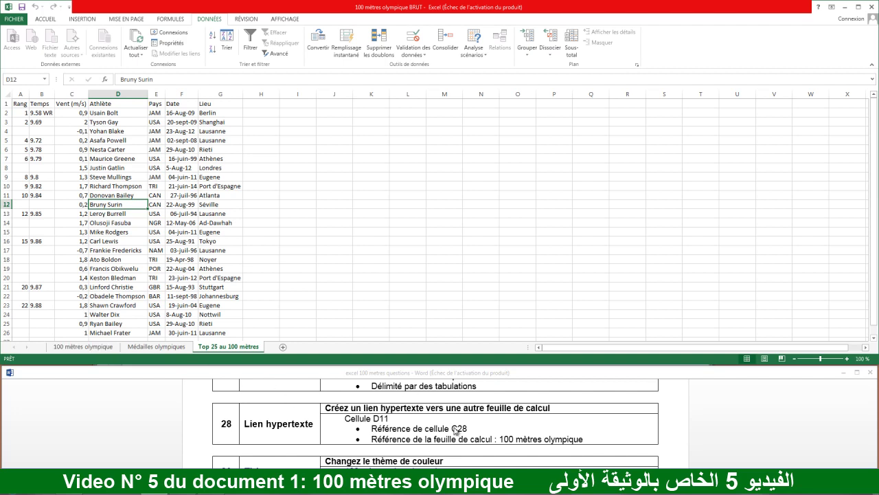
{"action": "left_click", "coordinate": [454, 428]}
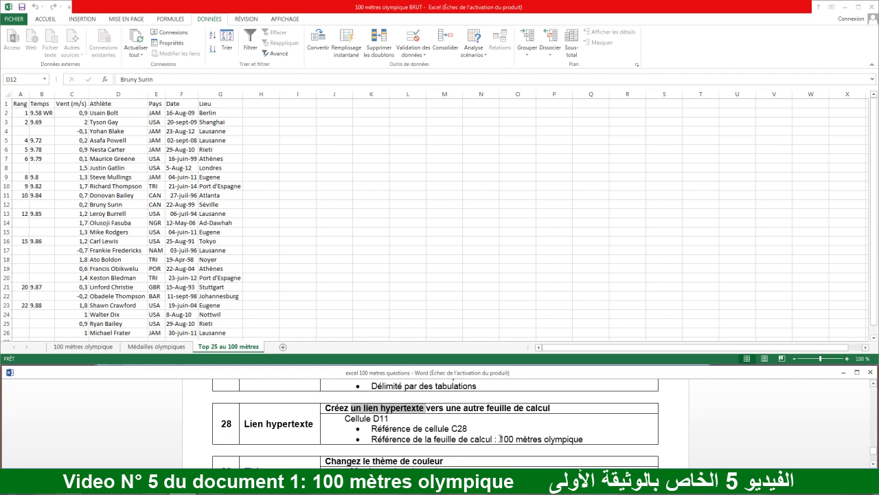
{"action": "left_click_drag", "start_coordinate": [500, 438], "coordinate": [577, 436]}
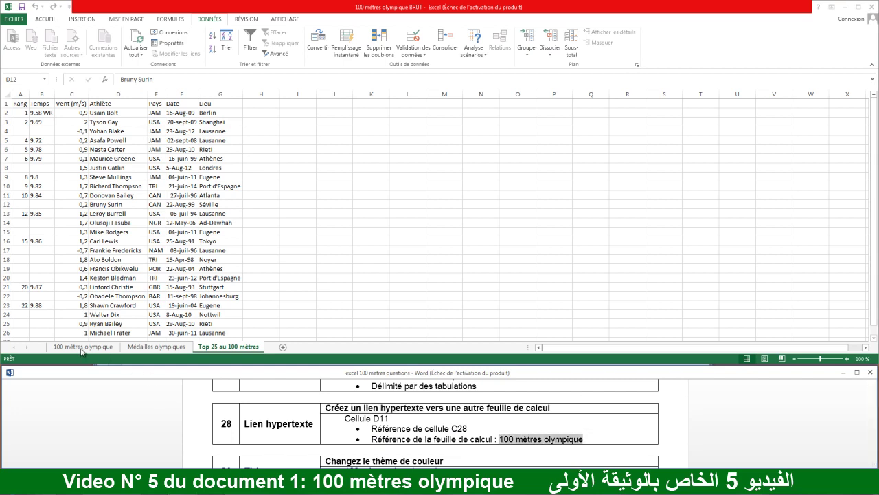
{"action": "double_click", "coordinate": [457, 428]}
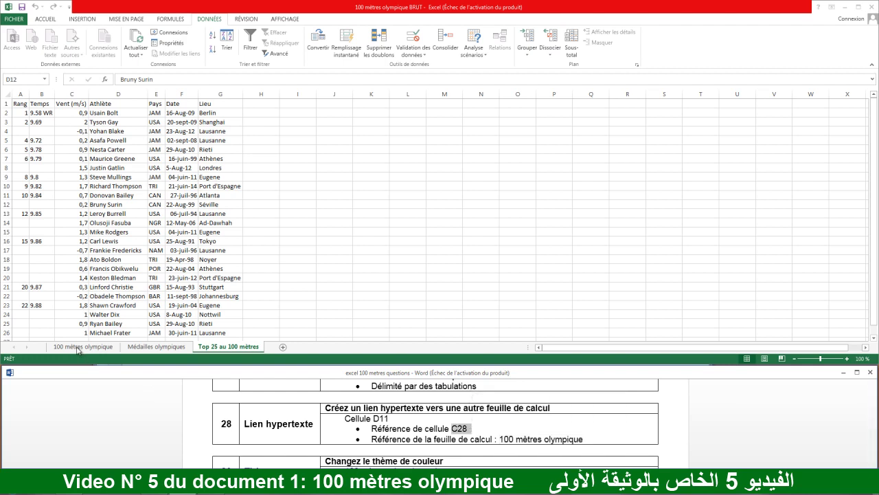
{"action": "left_click_drag", "start_coordinate": [373, 418], "coordinate": [391, 419]}
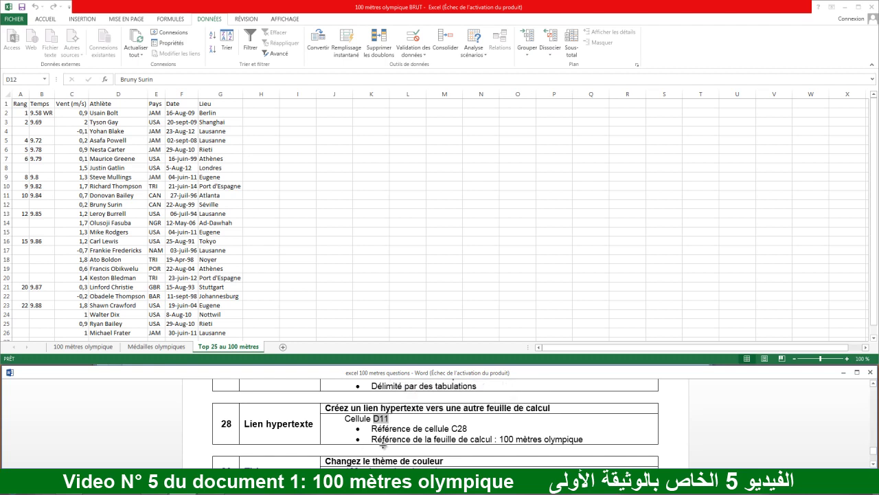
{"action": "left_click", "coordinate": [379, 420]}
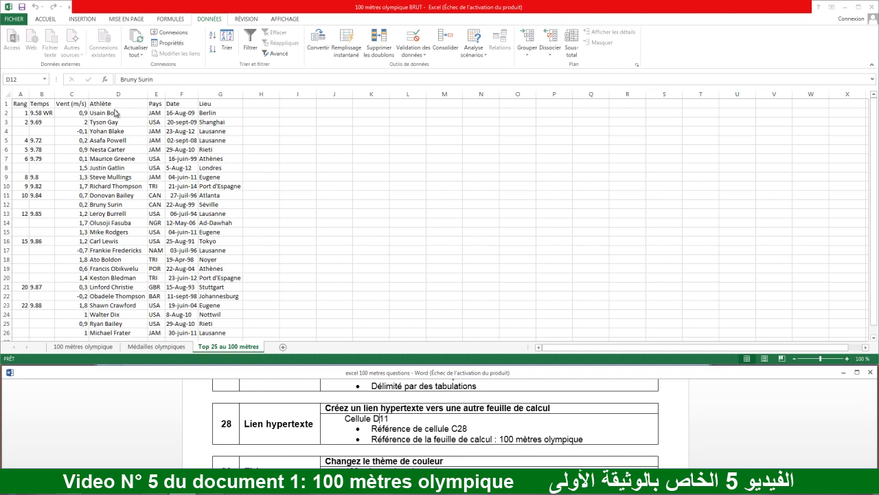
{"action": "left_click", "coordinate": [114, 200]}
{"action": "left_click", "coordinate": [116, 195]}
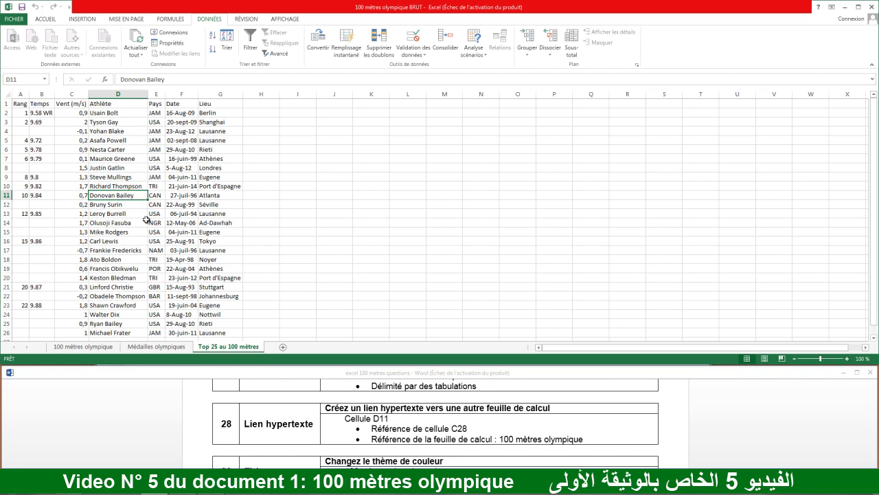
Step: Hyperlink D11 (Donovan Bailey) to cell C28 on the '100 mètres olympique' sheet
{"action": "left_click", "coordinate": [84, 20]}
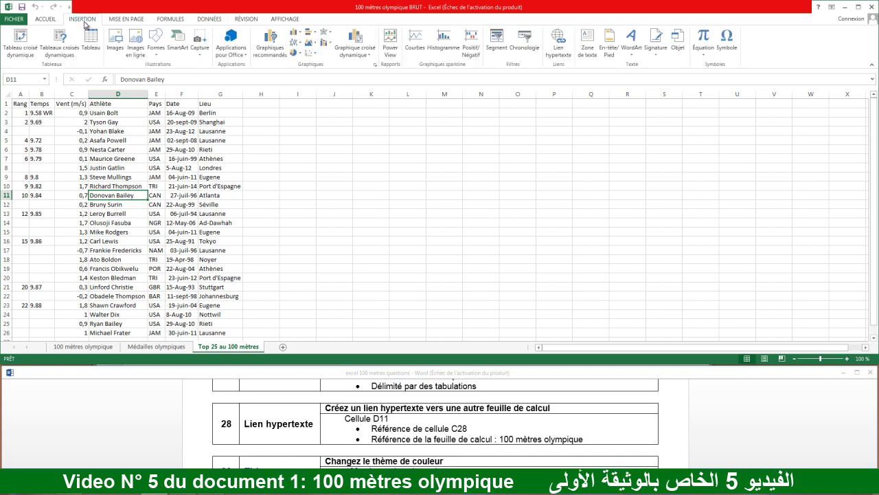
{"action": "left_click", "coordinate": [557, 38]}
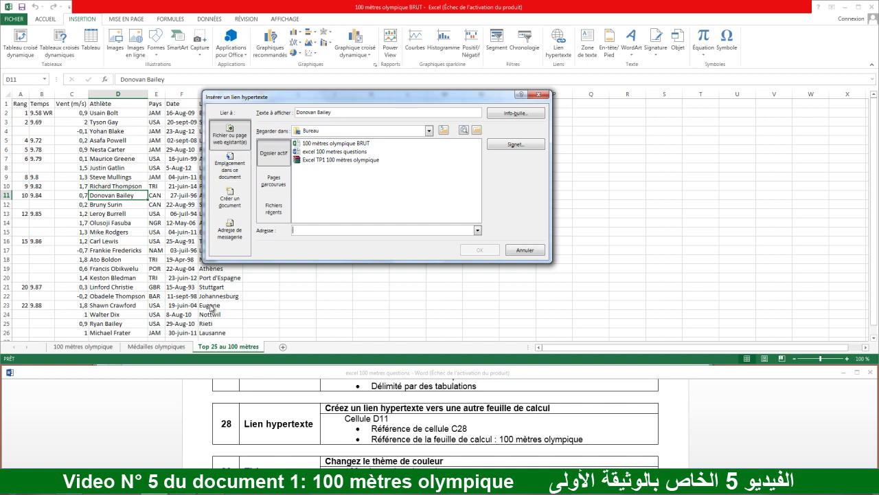
{"action": "left_click", "coordinate": [231, 169]}
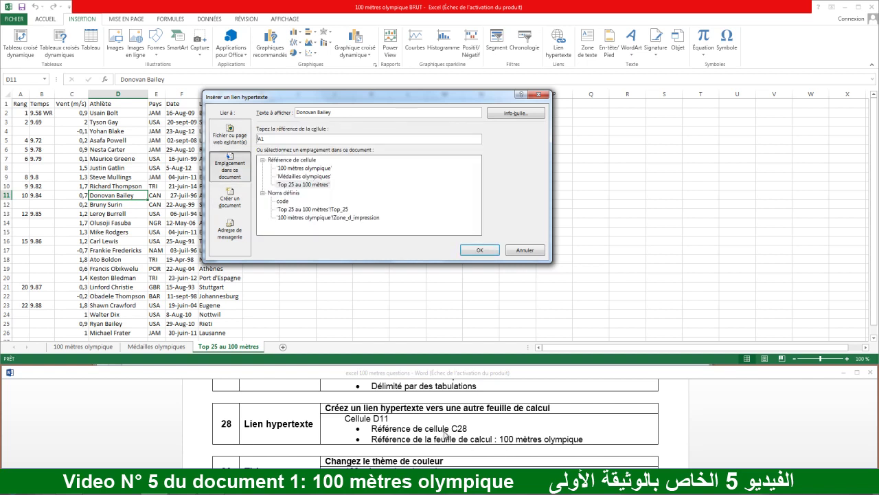
{"action": "double_click", "coordinate": [270, 140]}
{"action": "type", "text": "C28"}
{"action": "left_click", "coordinate": [296, 170]}
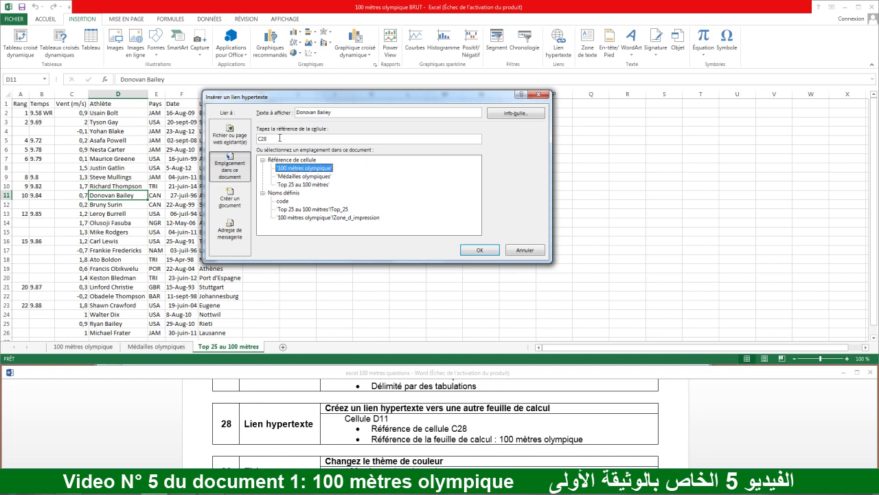
{"action": "left_click", "coordinate": [312, 171]}
{"action": "left_click", "coordinate": [480, 250]}
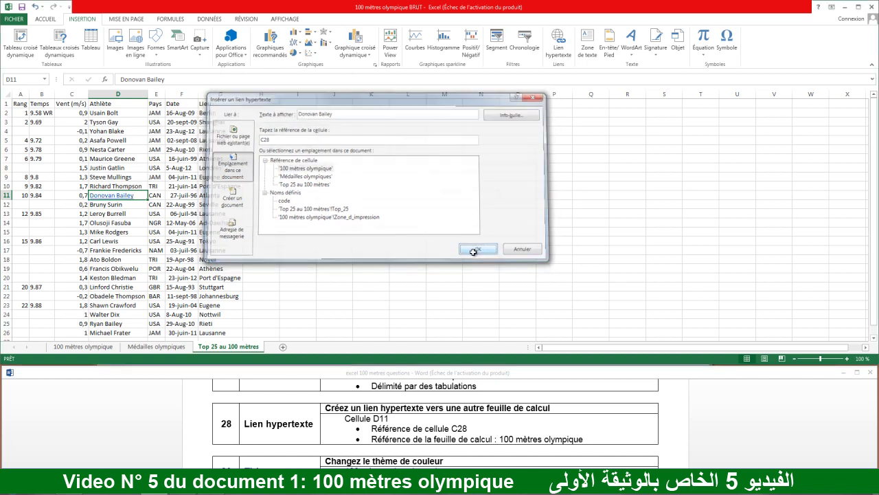
{"action": "left_click", "coordinate": [379, 242]}
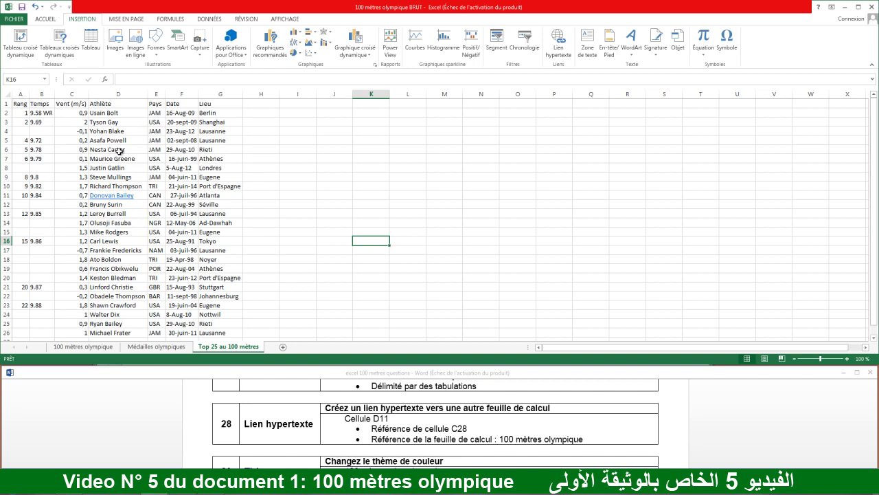
Step: Follow the Donovan Bailey link in D11 to C28 (Atlanta) and bring question 29 into view
{"action": "mouse_move", "coordinate": [126, 200]}
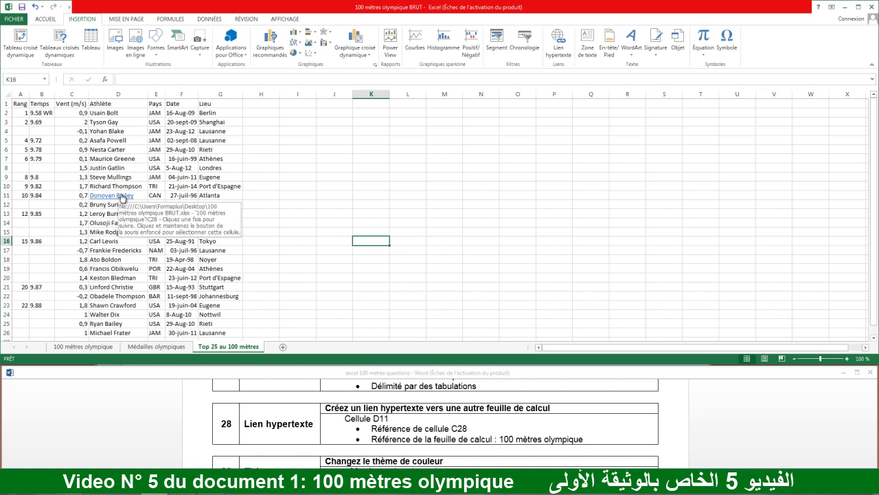
{"action": "left_click", "coordinate": [122, 197]}
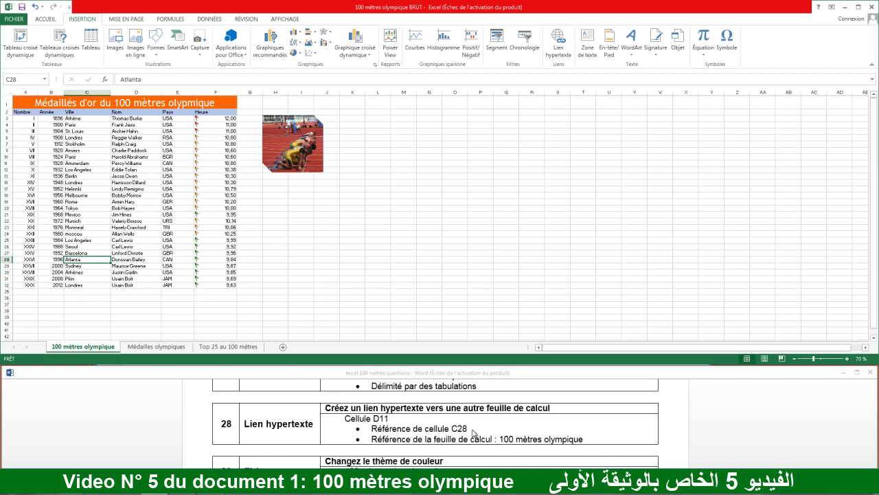
{"action": "scroll", "coordinate": [473, 431], "scroll_direction": "down", "scroll_amount": 2}
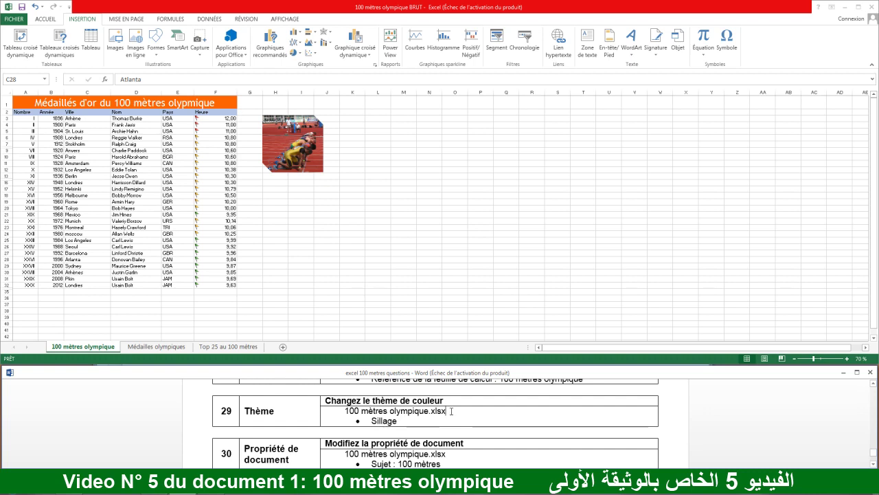
Step: Note the theme task in the instructions, then return to the workbook and clear the range selection
{"action": "left_click_drag", "start_coordinate": [451, 411], "coordinate": [345, 410]}
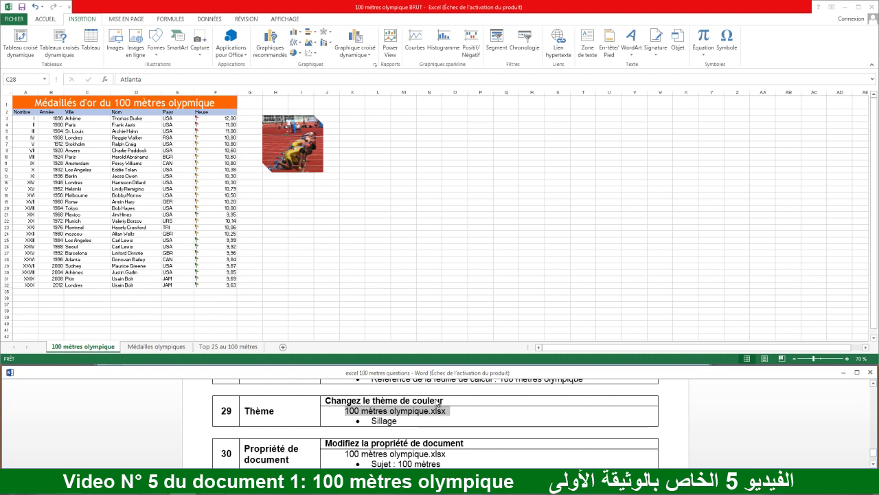
{"action": "left_click", "coordinate": [425, 191]}
{"action": "left_click_drag", "start_coordinate": [105, 155], "coordinate": [196, 220]}
{"action": "left_click_drag", "start_coordinate": [481, 208], "coordinate": [394, 267]}
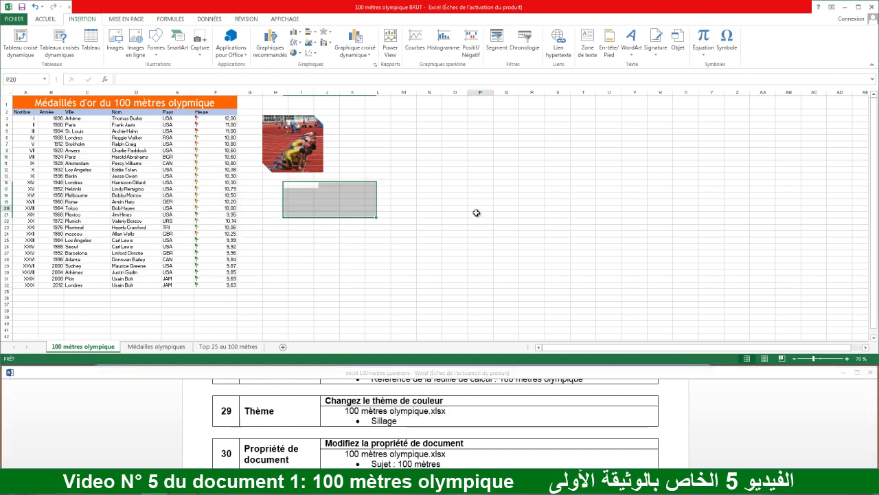
{"action": "left_click", "coordinate": [310, 266]}
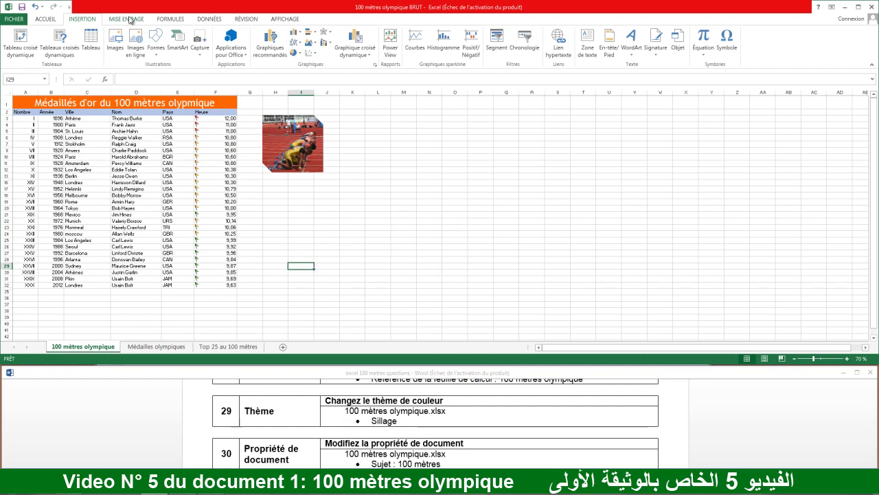
Step: Apply the Sillage colour scheme from the Page Layout colour schemes
{"action": "left_click", "coordinate": [130, 20]}
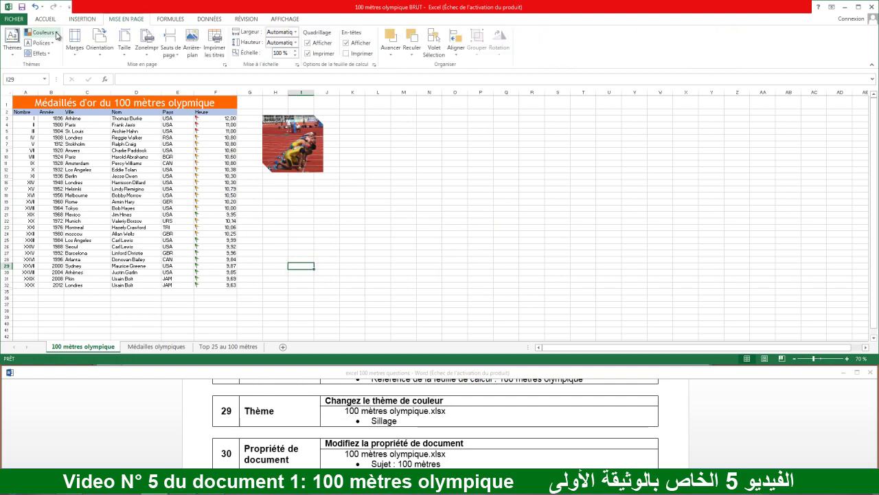
{"action": "left_click", "coordinate": [12, 55]}
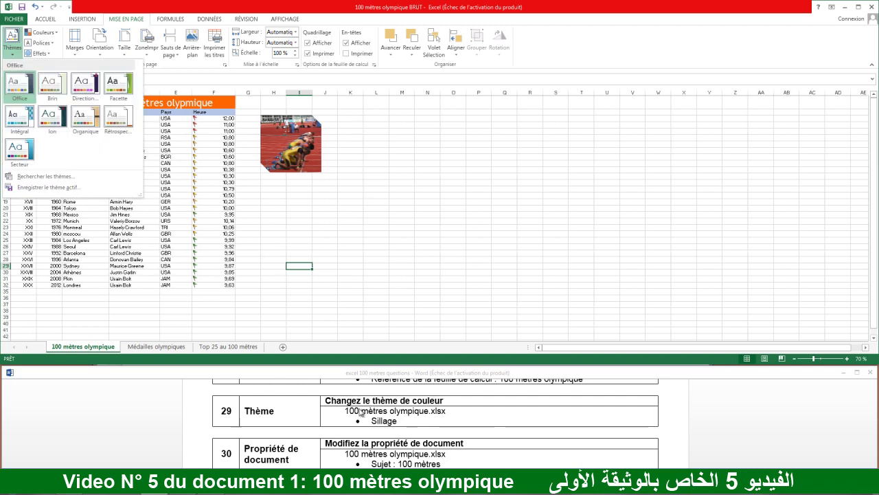
{"action": "left_click", "coordinate": [276, 8]}
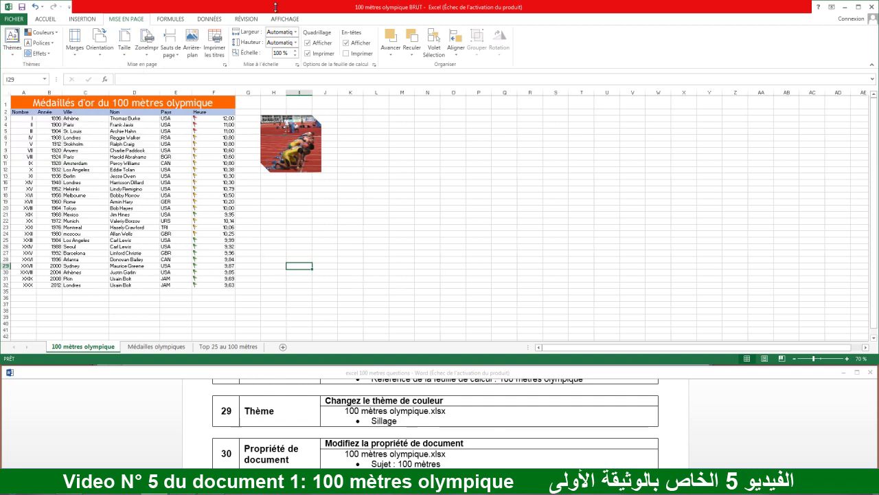
{"action": "left_click", "coordinate": [57, 33]}
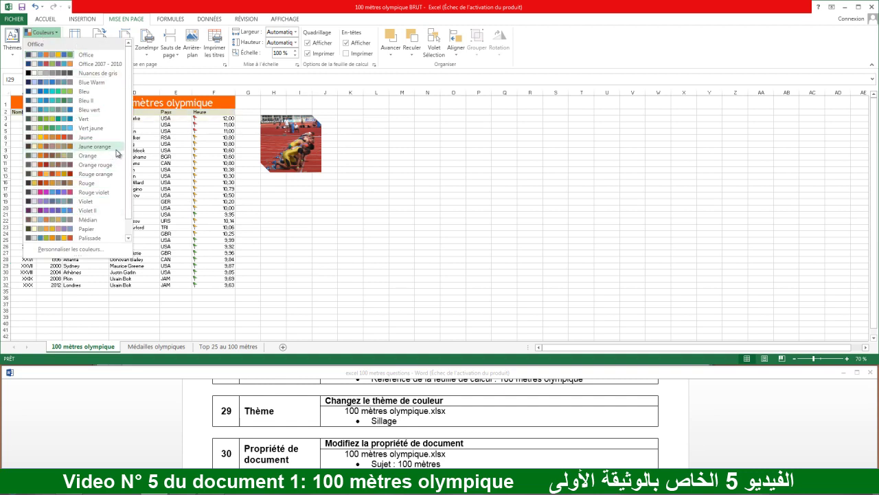
{"action": "scroll", "coordinate": [128, 151], "scroll_direction": "down", "scroll_amount": 1}
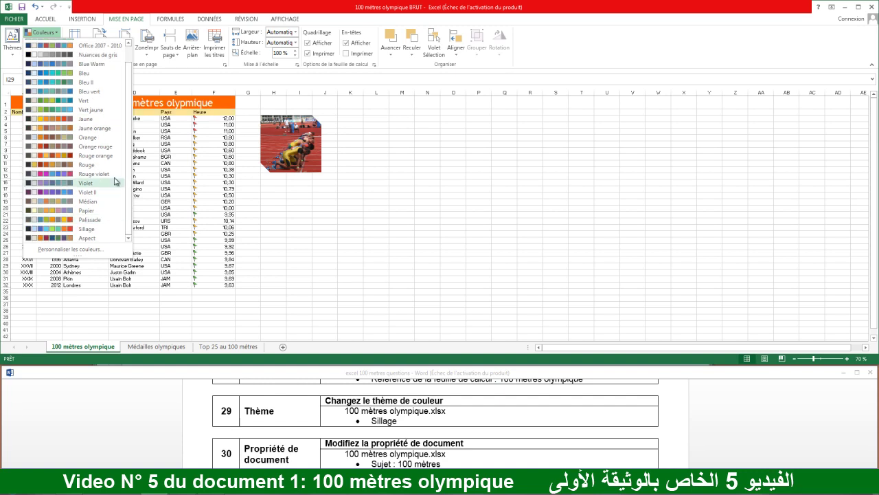
{"action": "left_click", "coordinate": [90, 233]}
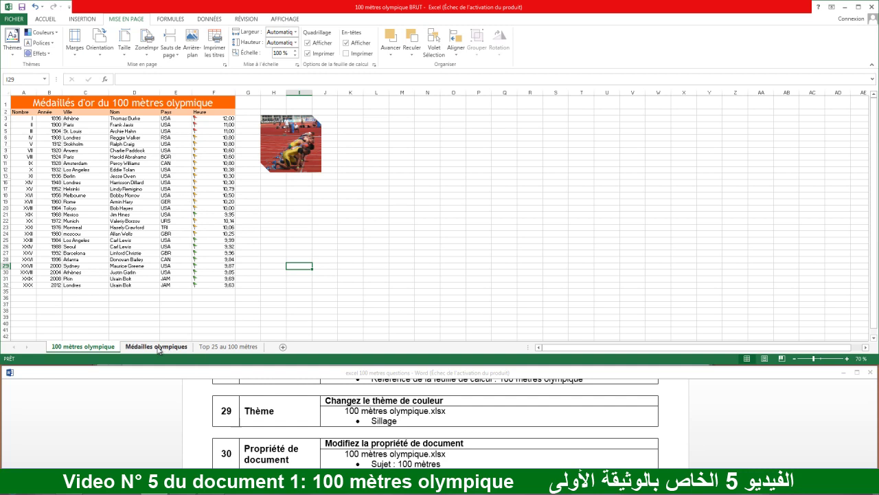
Step: Reapply the Sillage colour scheme on the Médailles olympiques sheet
{"action": "left_click", "coordinate": [158, 347]}
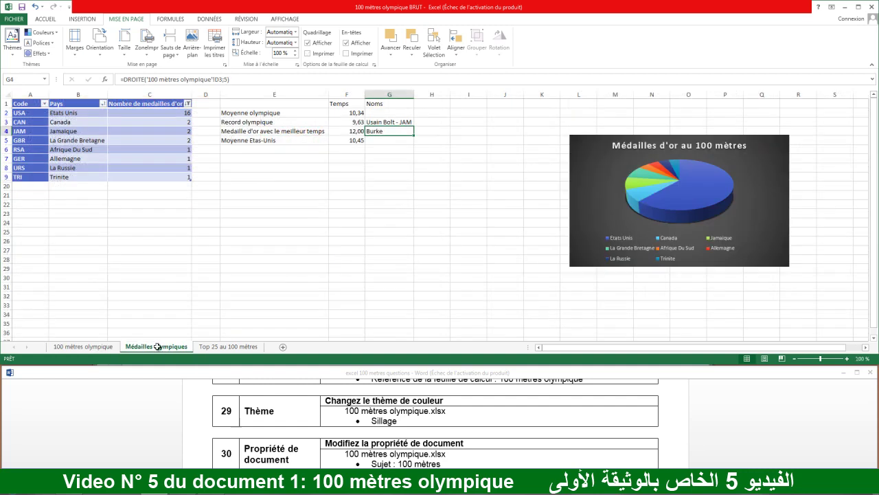
{"action": "left_click", "coordinate": [53, 35]}
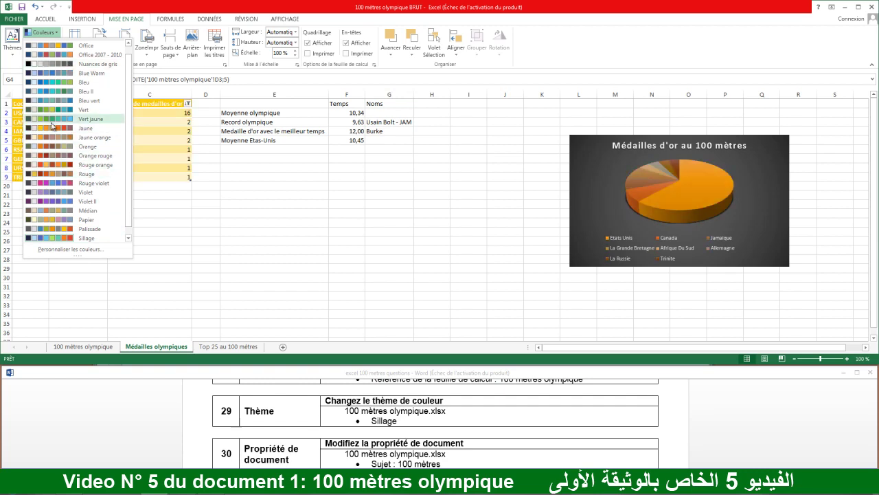
{"action": "scroll", "coordinate": [57, 150], "scroll_direction": "down", "scroll_amount": 1}
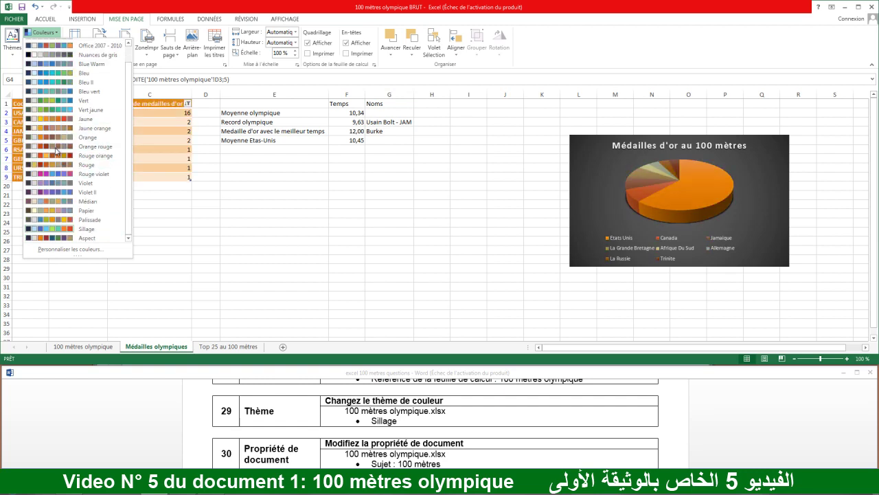
{"action": "left_click", "coordinate": [67, 228]}
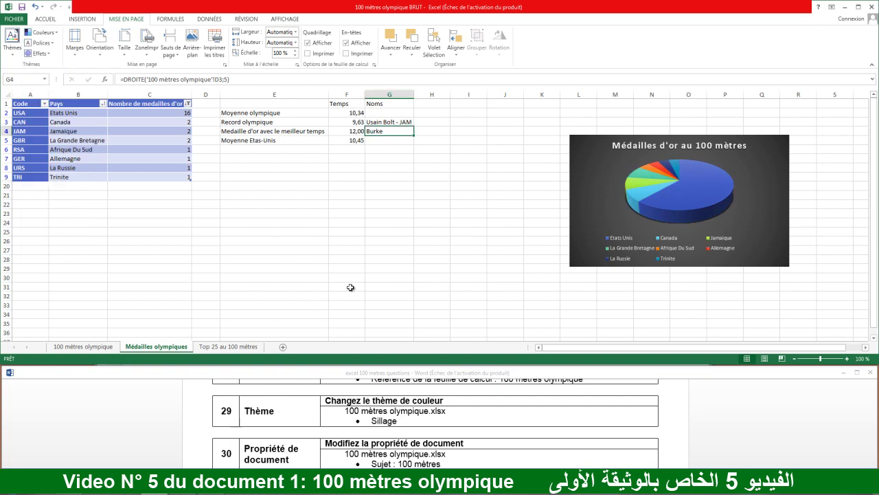
Step: Read the subject-property requirement (task 30) in the instructions document
{"action": "left_click", "coordinate": [349, 424]}
{"action": "left_click", "coordinate": [342, 432]}
{"action": "key", "text": "shift+Up"}
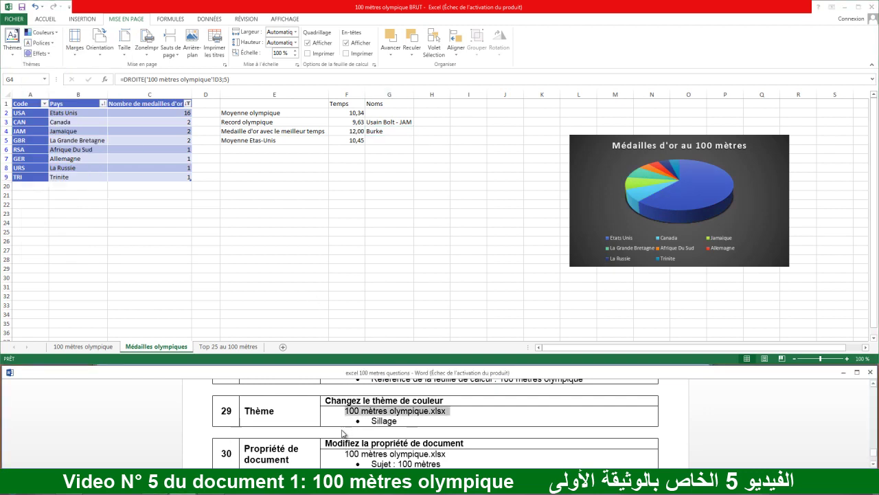
{"action": "scroll", "coordinate": [342, 432], "scroll_direction": "down", "scroll_amount": 1}
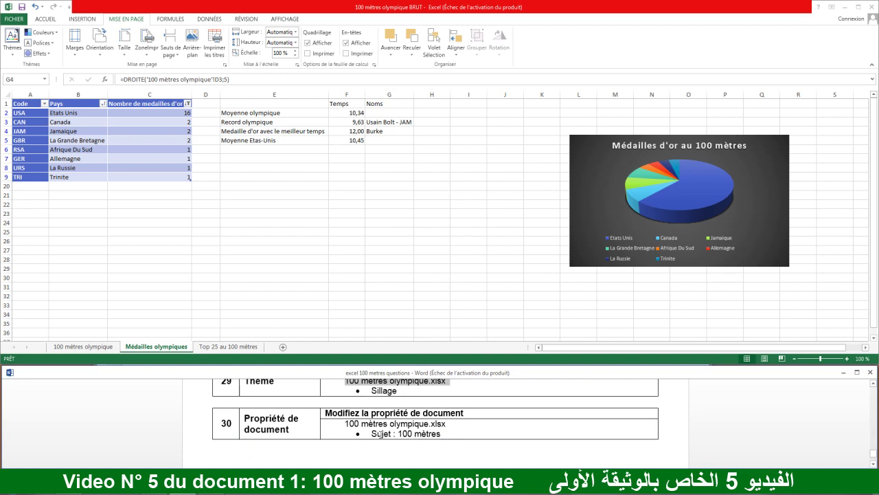
{"action": "left_click_drag", "start_coordinate": [371, 434], "coordinate": [440, 434]}
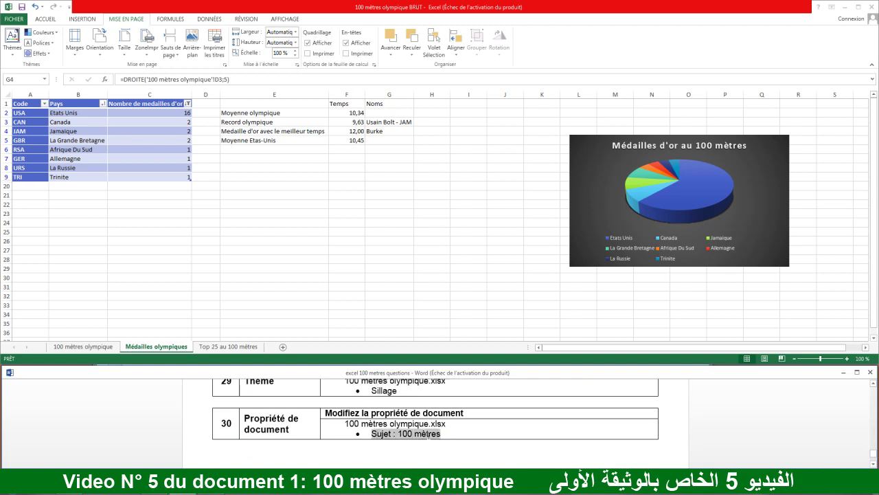
{"action": "left_click", "coordinate": [417, 440]}
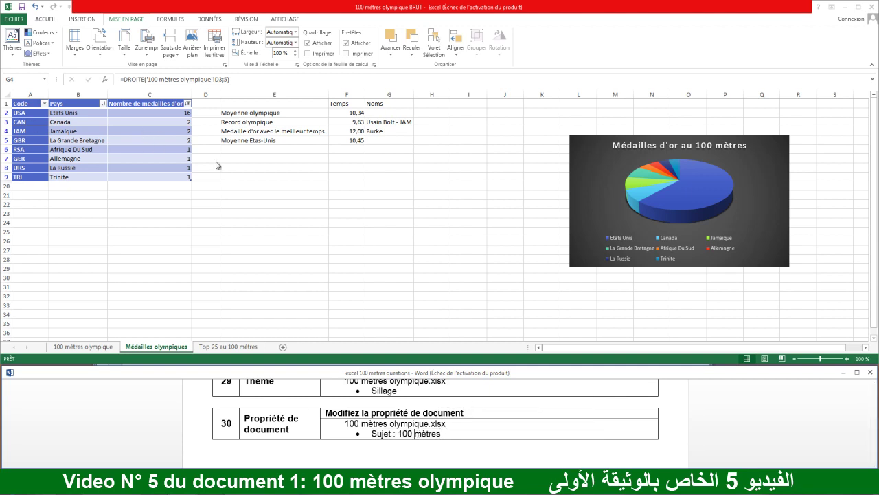
Step: Enter '100 mètres' as the Subject in the advanced document properties and return to the sheet
{"action": "left_click", "coordinate": [16, 22]}
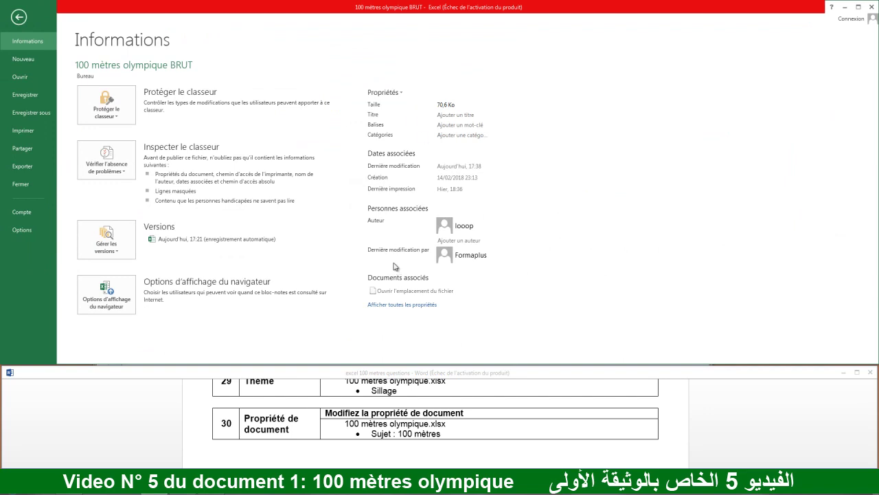
{"action": "left_click", "coordinate": [400, 94]}
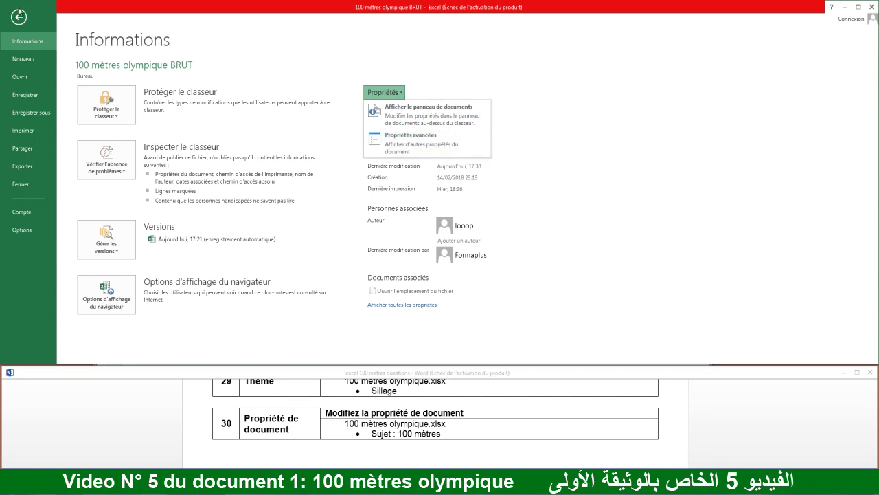
{"action": "left_click", "coordinate": [20, 19]}
{"action": "left_click", "coordinate": [19, 23]}
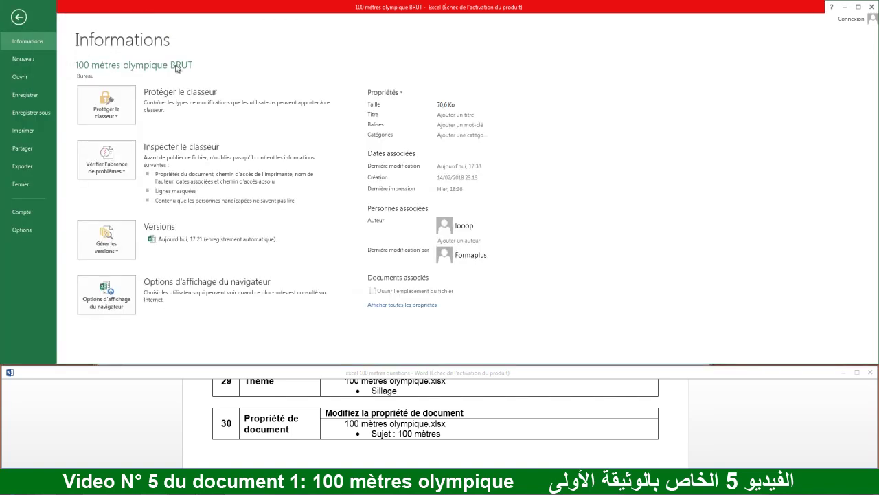
{"action": "left_click", "coordinate": [403, 96]}
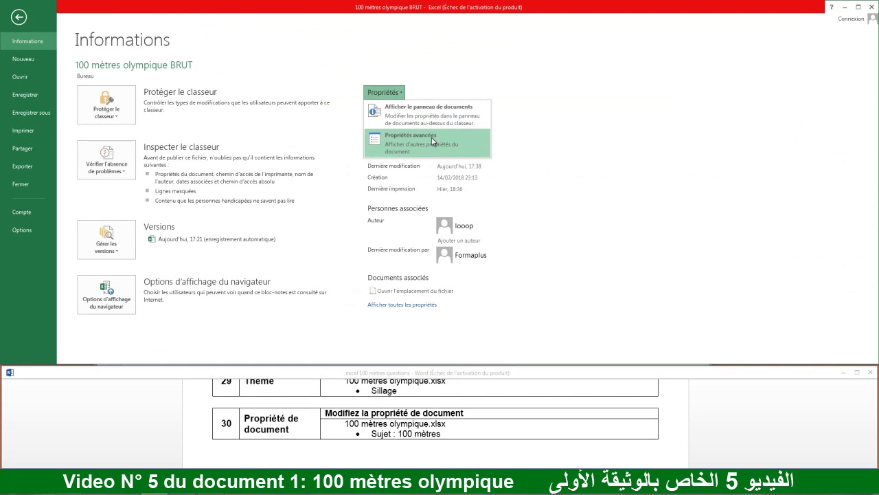
{"action": "left_click", "coordinate": [433, 141]}
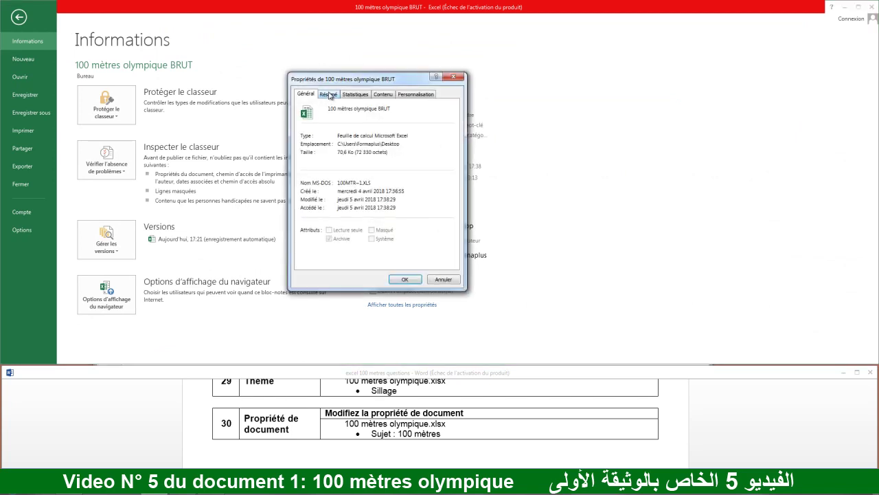
{"action": "left_click", "coordinate": [329, 95]}
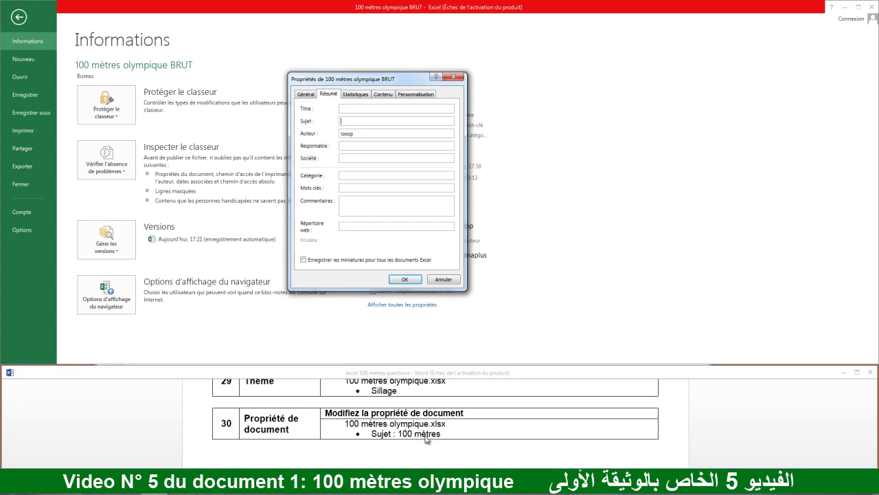
{"action": "type", "text": "100 mètres"}
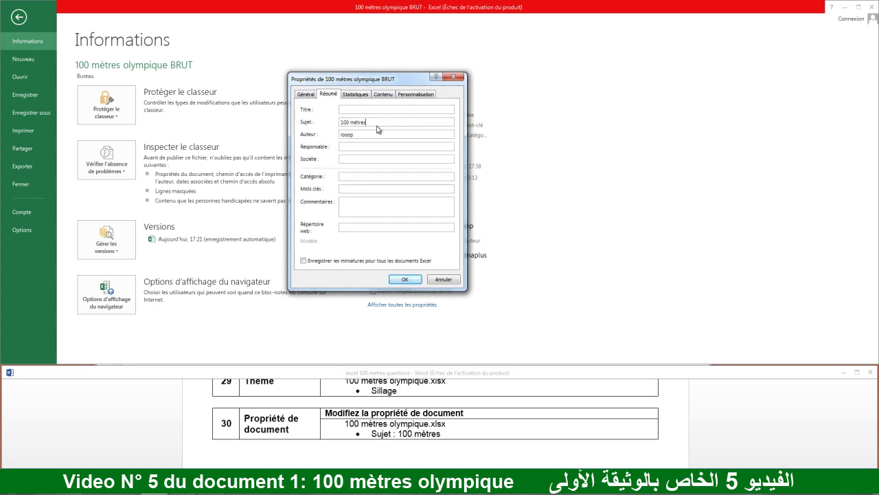
{"action": "left_click", "coordinate": [410, 282]}
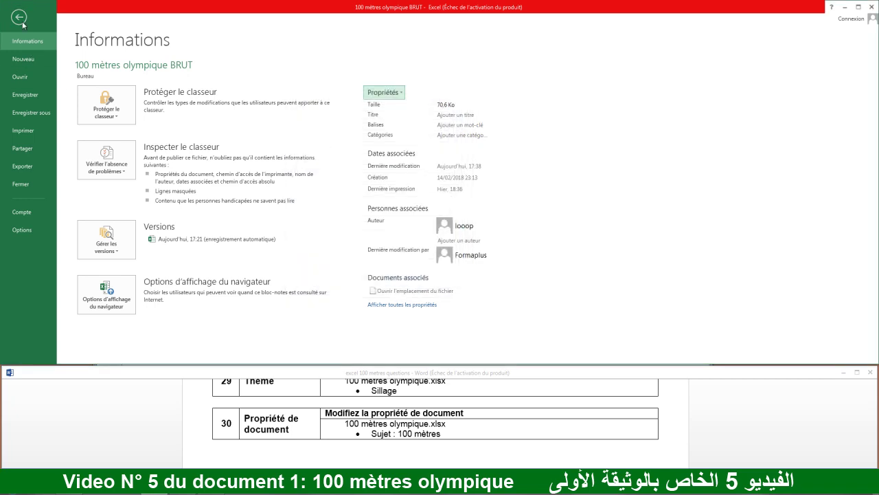
{"action": "left_click", "coordinate": [19, 17]}
{"action": "left_click", "coordinate": [395, 424]}
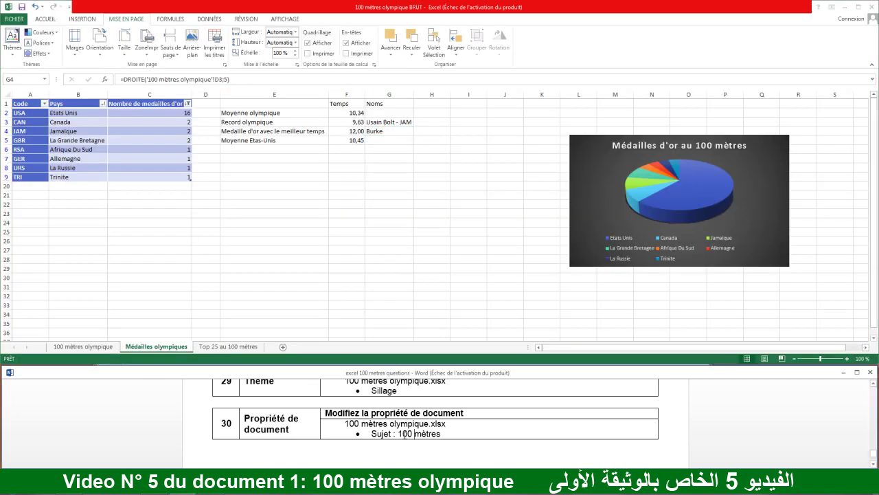
Step: Visit the Top 25 au 100 mètres and Médailles olympiques sheets, ending on 100 mètres olympique
{"action": "scroll", "coordinate": [402, 433], "scroll_direction": "up", "scroll_amount": 1}
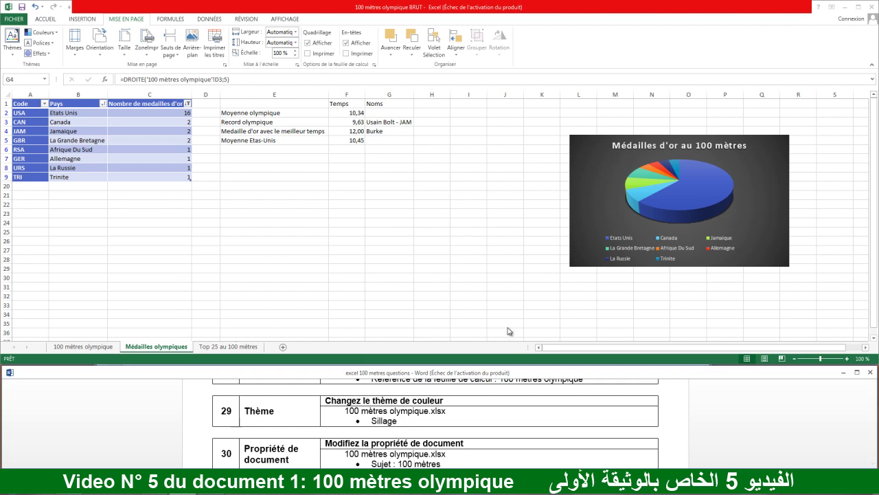
{"action": "scroll", "coordinate": [375, 437], "scroll_direction": "down", "scroll_amount": 3}
{"action": "scroll", "coordinate": [375, 437], "scroll_direction": "up", "scroll_amount": 3}
{"action": "scroll", "coordinate": [376, 437], "scroll_direction": "up", "scroll_amount": 4}
{"action": "scroll", "coordinate": [375, 436], "scroll_direction": "up", "scroll_amount": 4}
{"action": "scroll", "coordinate": [374, 437], "scroll_direction": "up", "scroll_amount": 3}
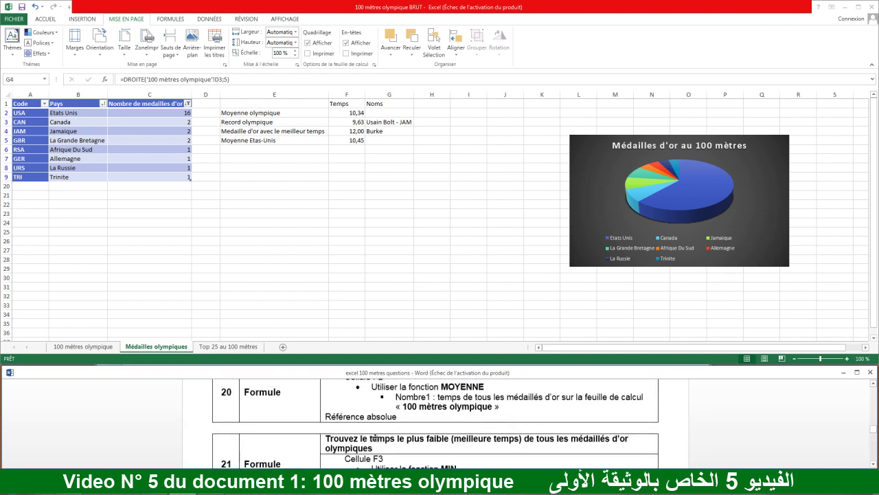
{"action": "scroll", "coordinate": [375, 438], "scroll_direction": "up", "scroll_amount": 4}
{"action": "scroll", "coordinate": [375, 436], "scroll_direction": "up", "scroll_amount": 1}
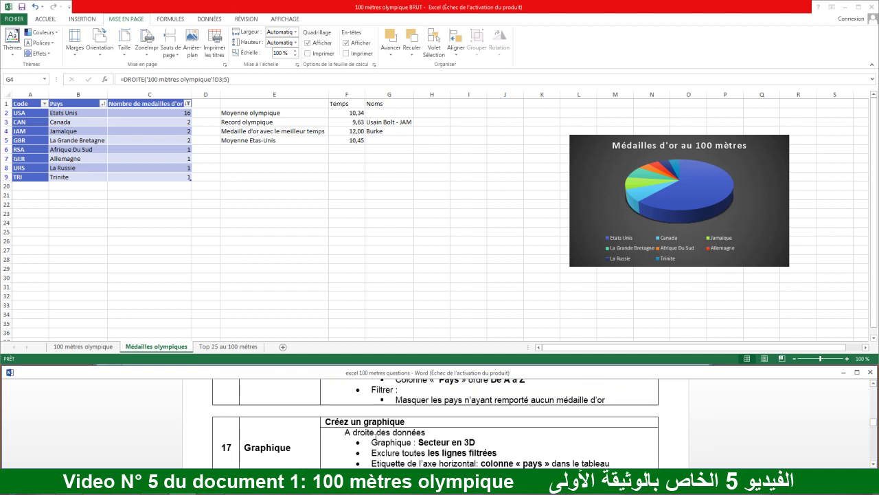
{"action": "scroll", "coordinate": [376, 437], "scroll_direction": "up", "scroll_amount": 1}
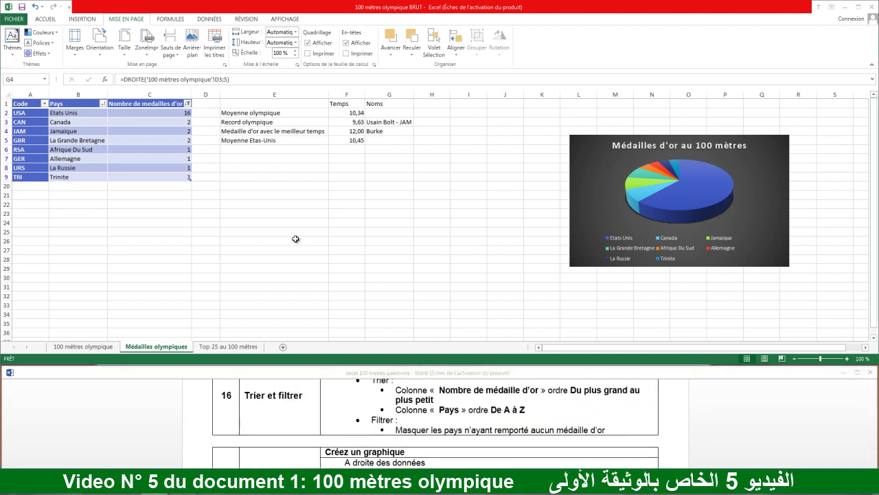
{"action": "left_click", "coordinate": [230, 346]}
{"action": "left_click", "coordinate": [156, 346]}
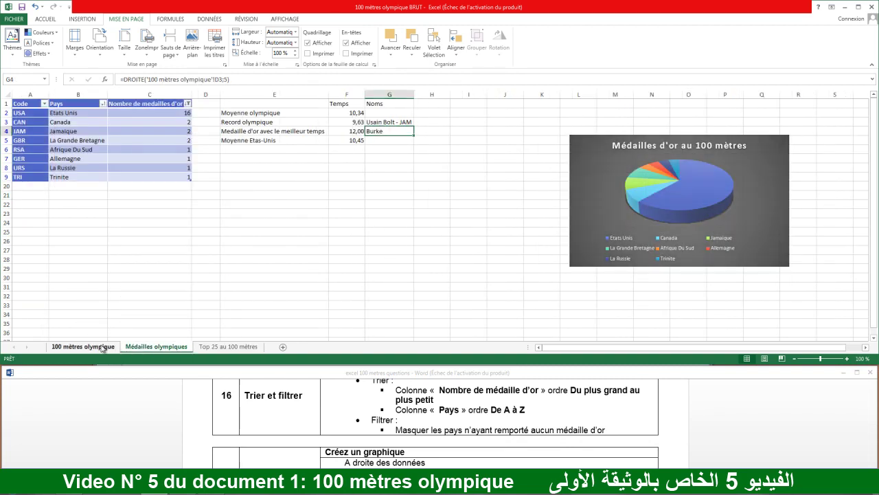
{"action": "left_click", "coordinate": [83, 346]}
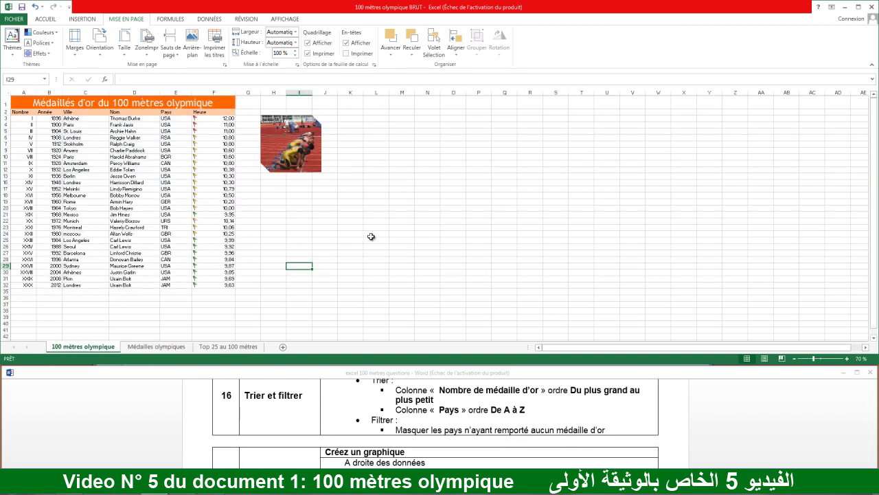